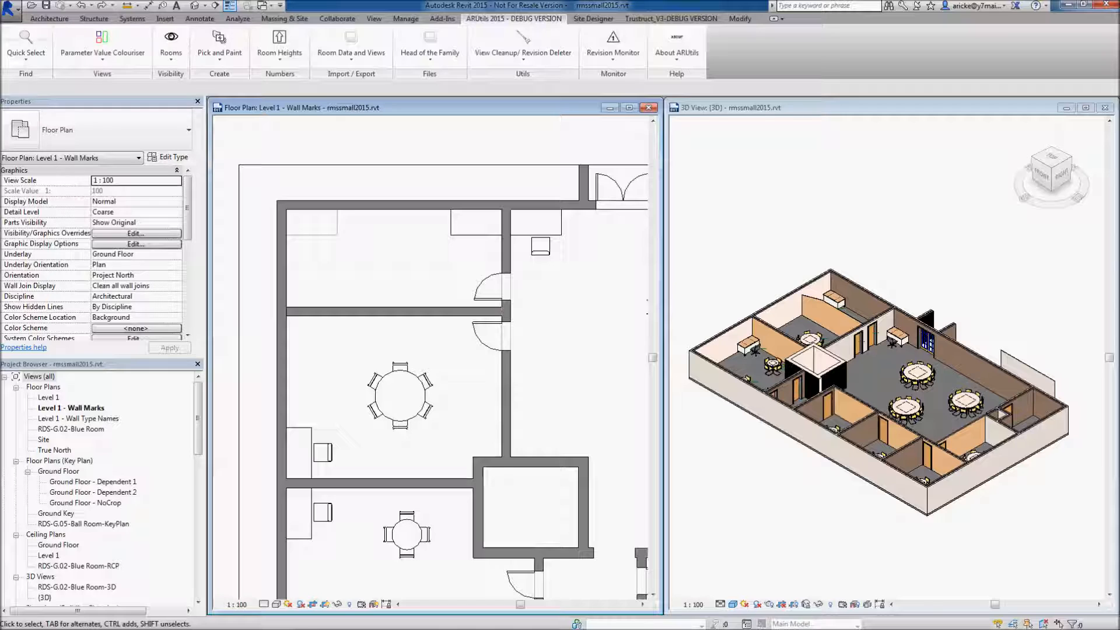
Step: Identify the paint material on the inner face of the top-left room's left exterior wall in the Level 1 plan with Wall Paint ID
click(224, 66)
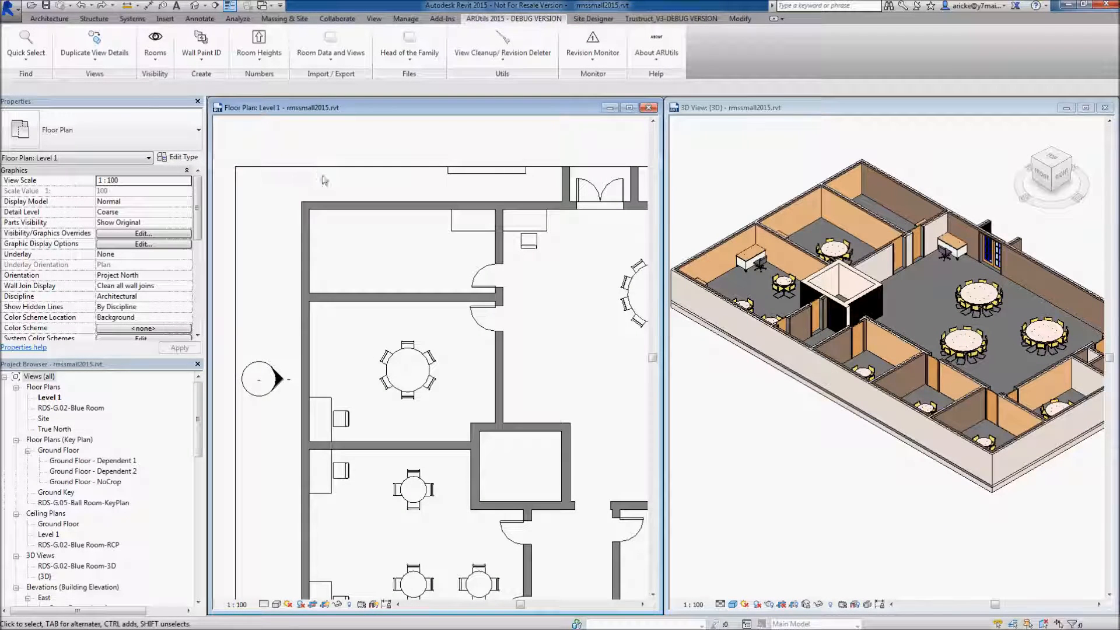
click(202, 50)
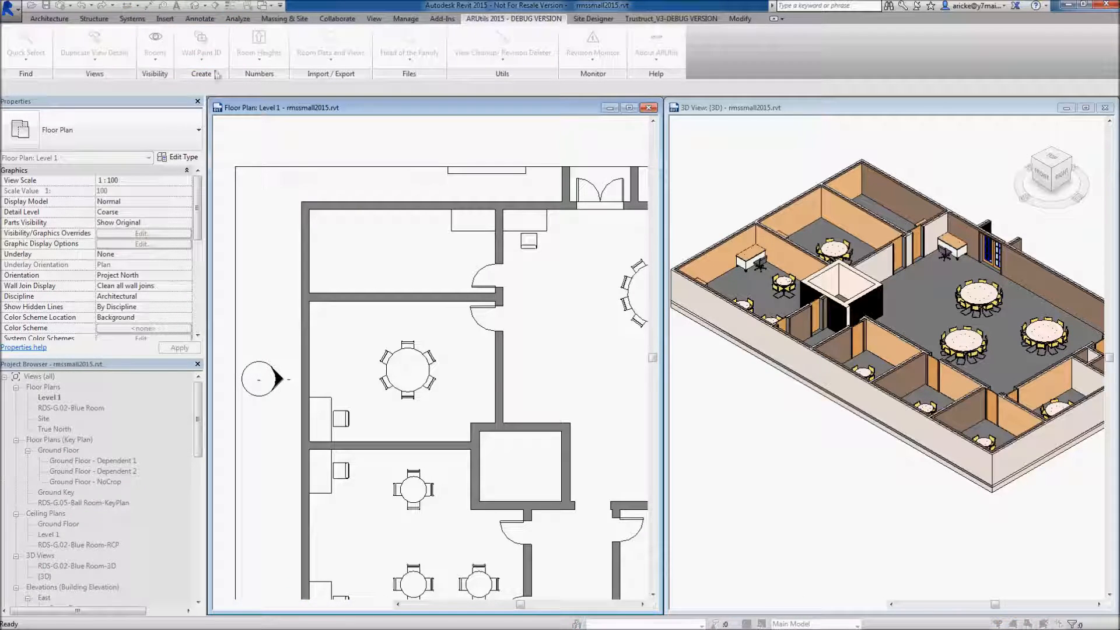
click(311, 250)
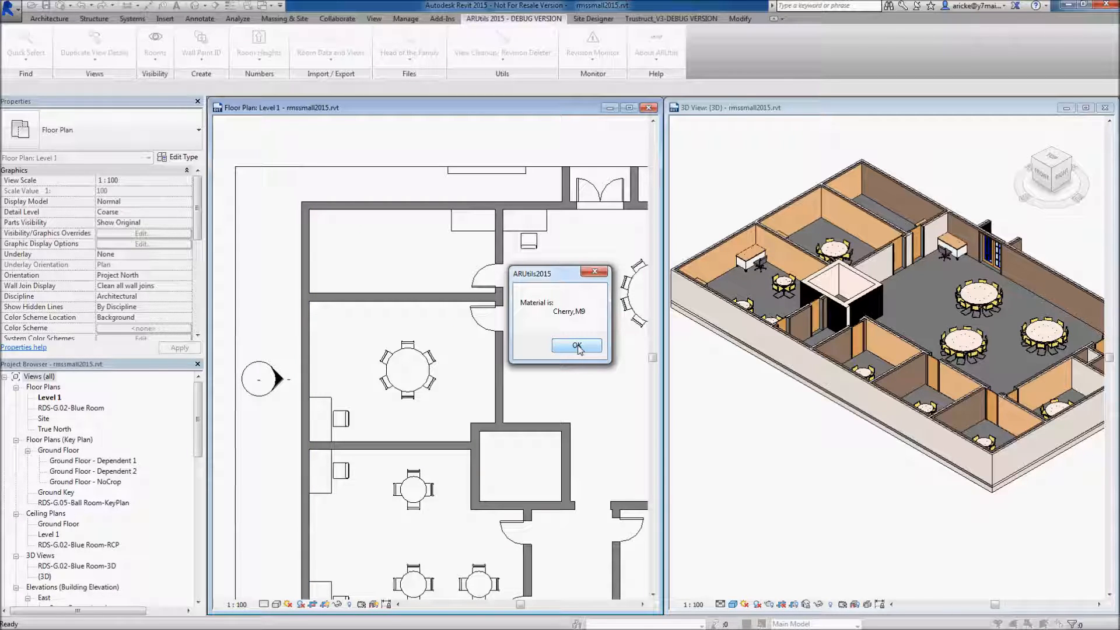
click(576, 345)
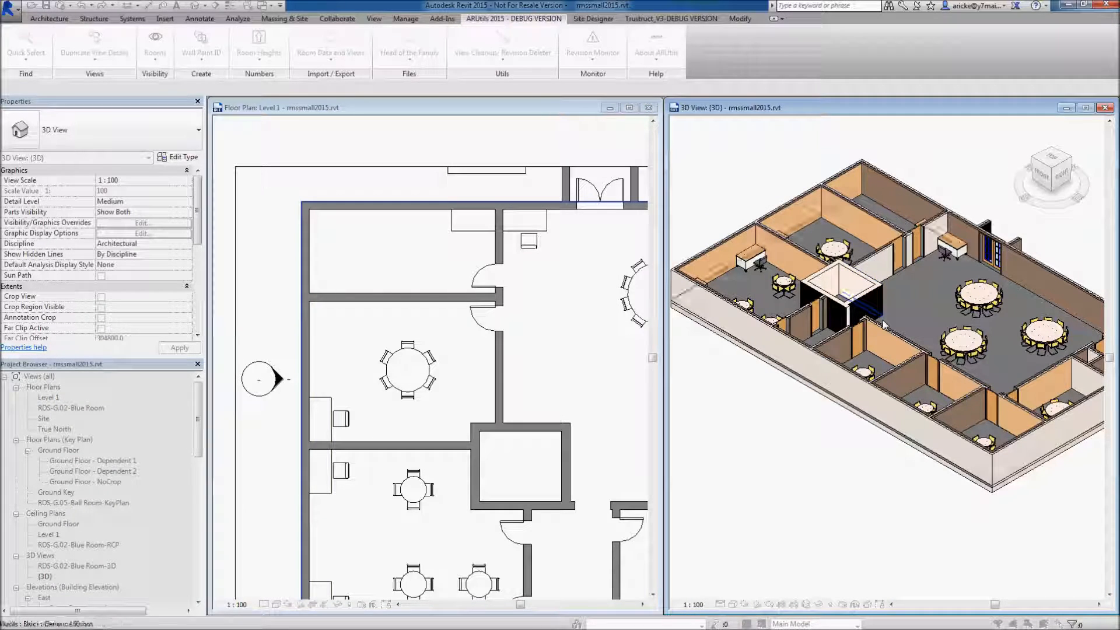
Step: Identify the paint material on the dark shaft wall in the 3D view, ending the Wall Paint ID command
click(884, 325)
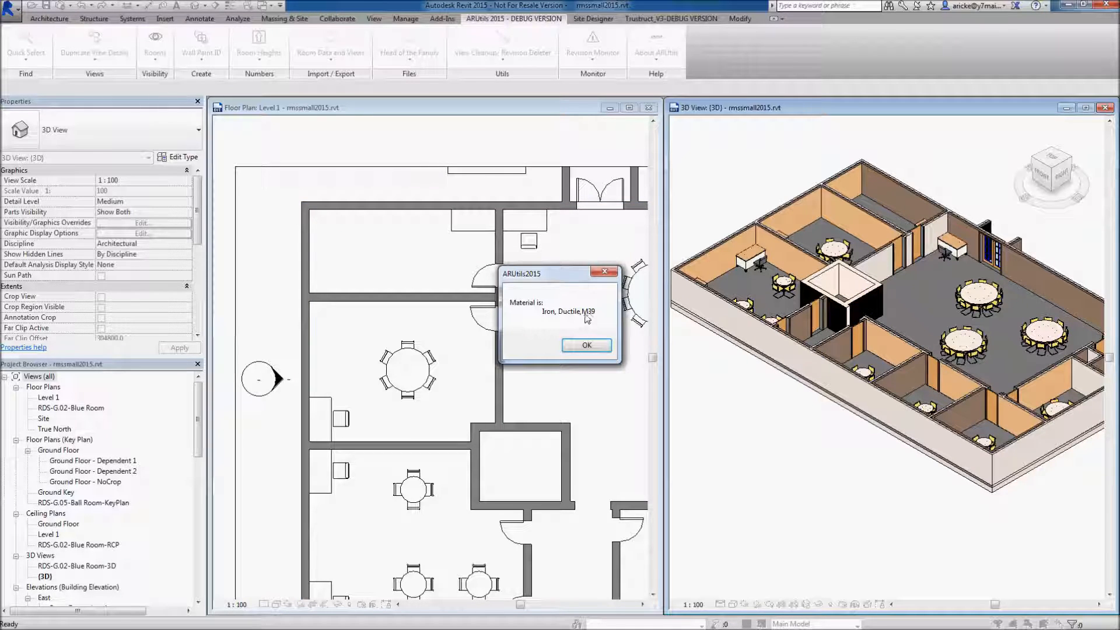
click(586, 345)
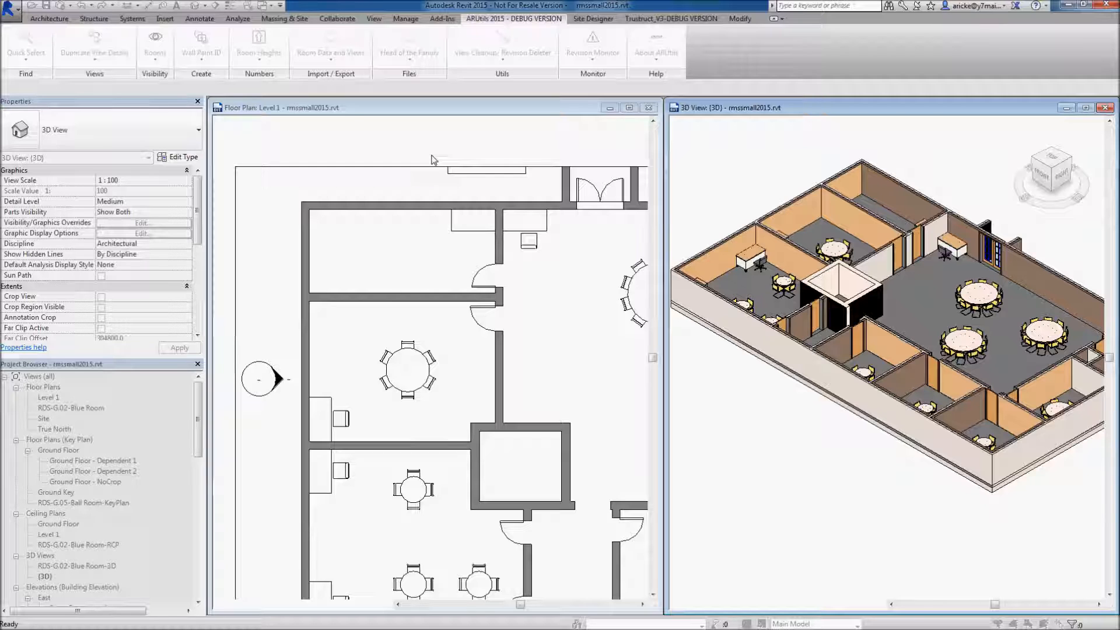
click(373, 153)
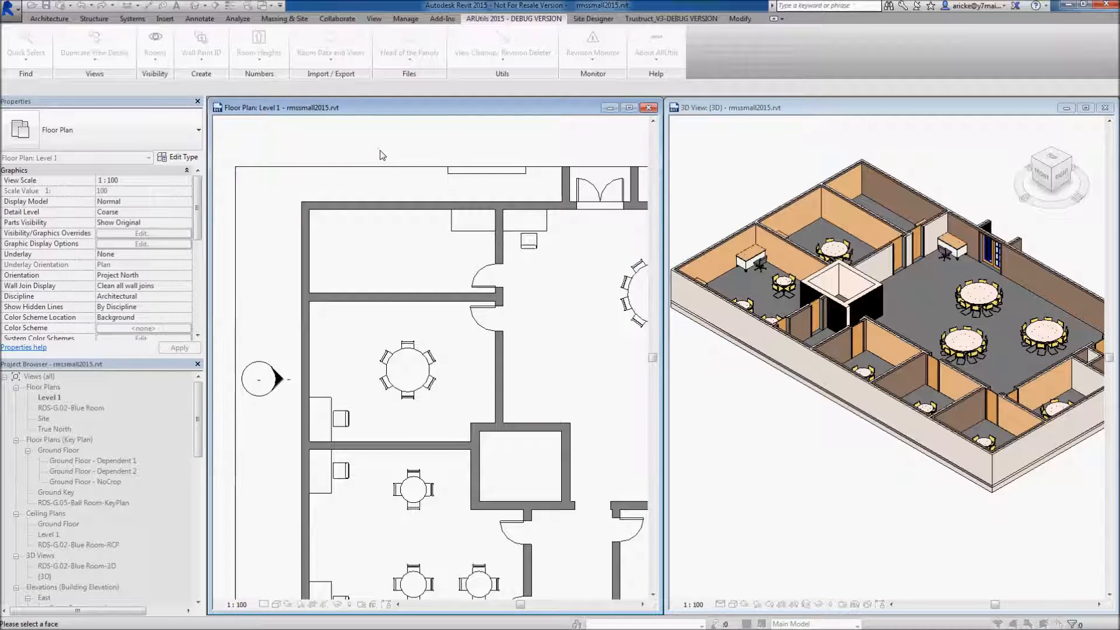
key(Escape)
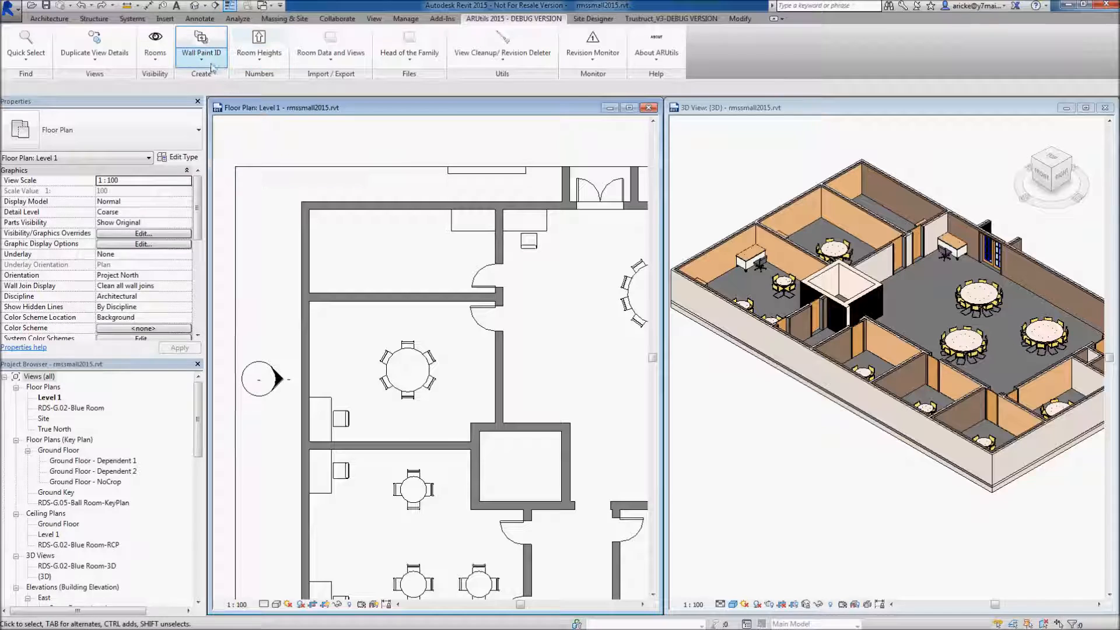
Step: Copy the dark shaft wall's paint to the inner face of the left exterior wall with Pick and Paint in the 3D view
click(210, 62)
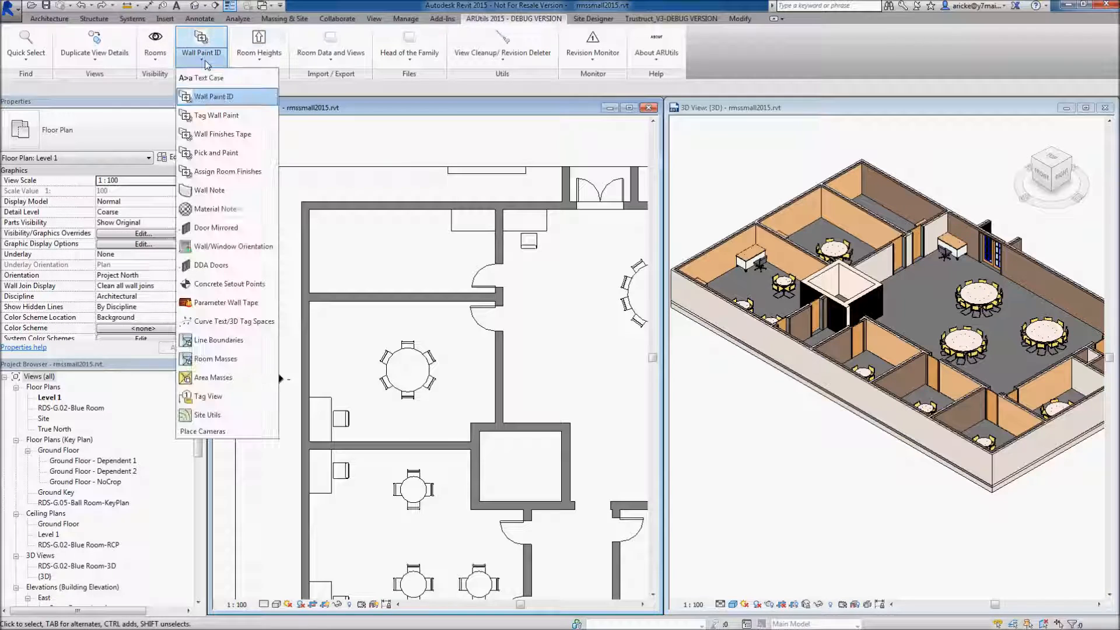
click(215, 152)
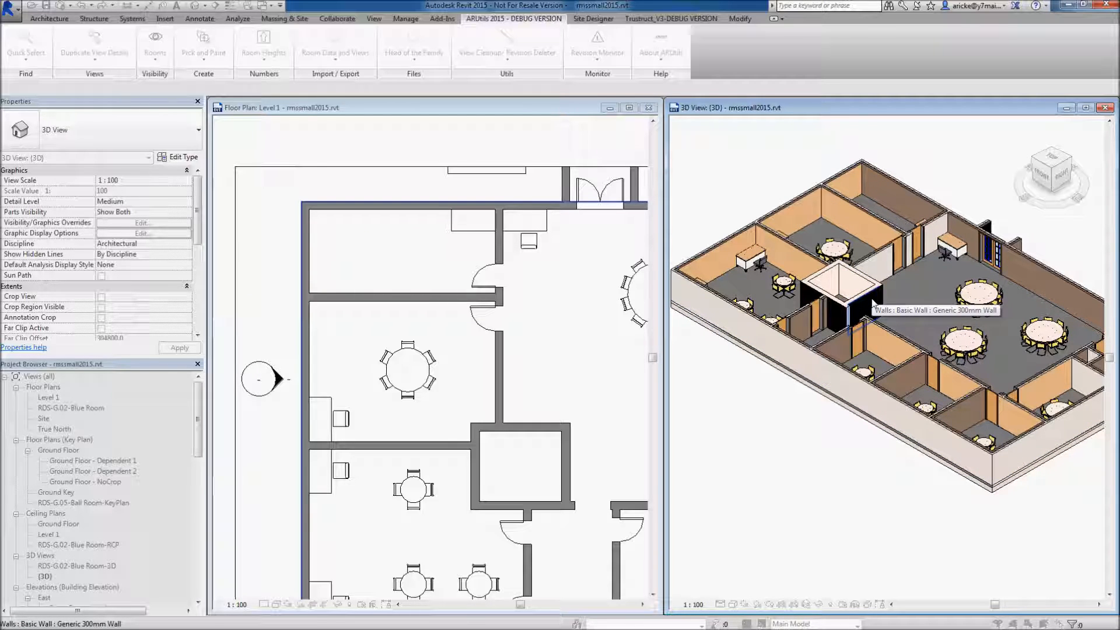
click(747, 241)
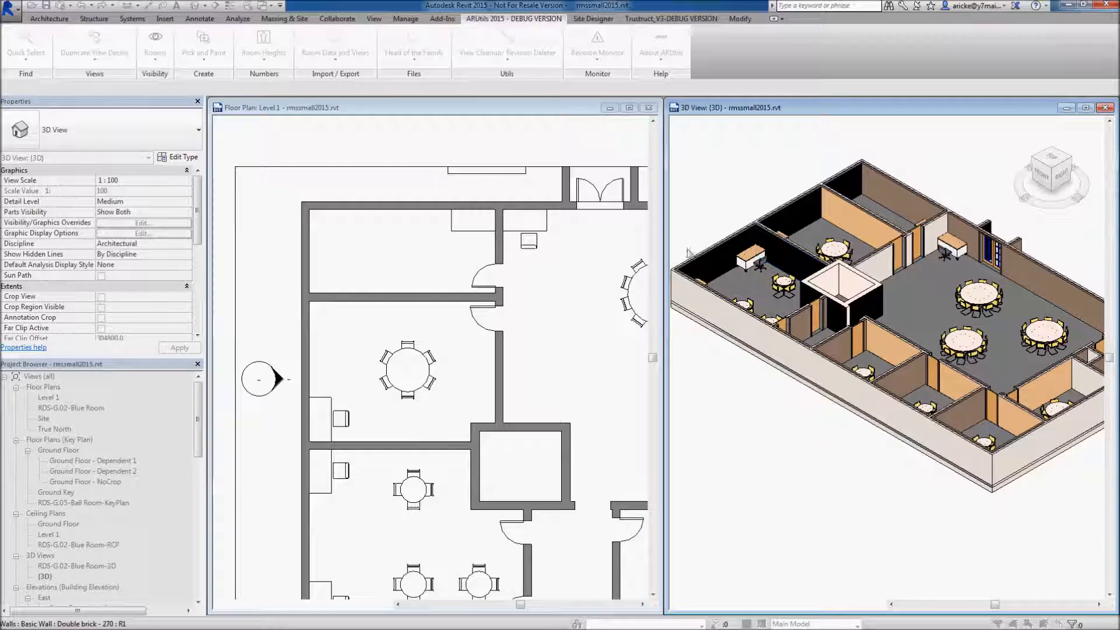
key(Escape)
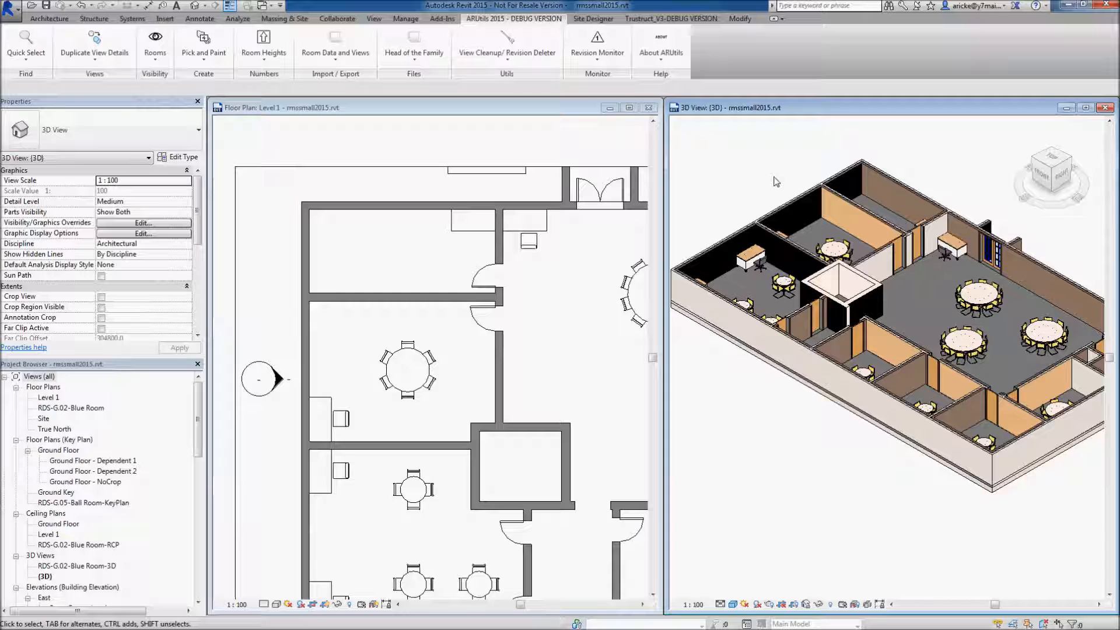
Step: Check the new paint material on the left exterior wall's inner face in the Level 1 plan with Wall Paint ID
click(203, 60)
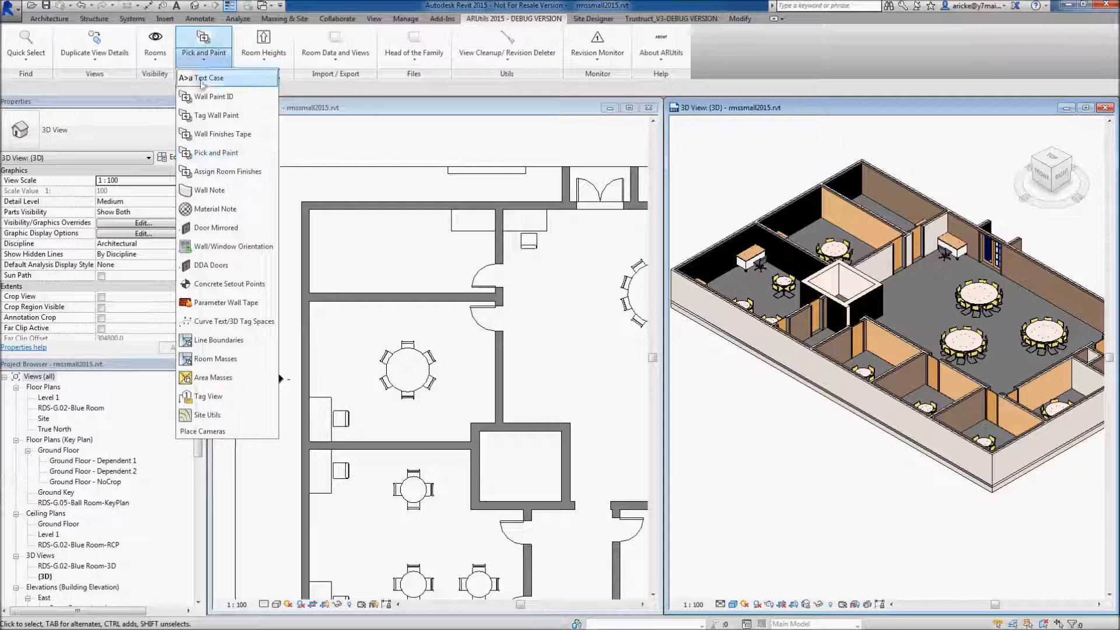
click(214, 97)
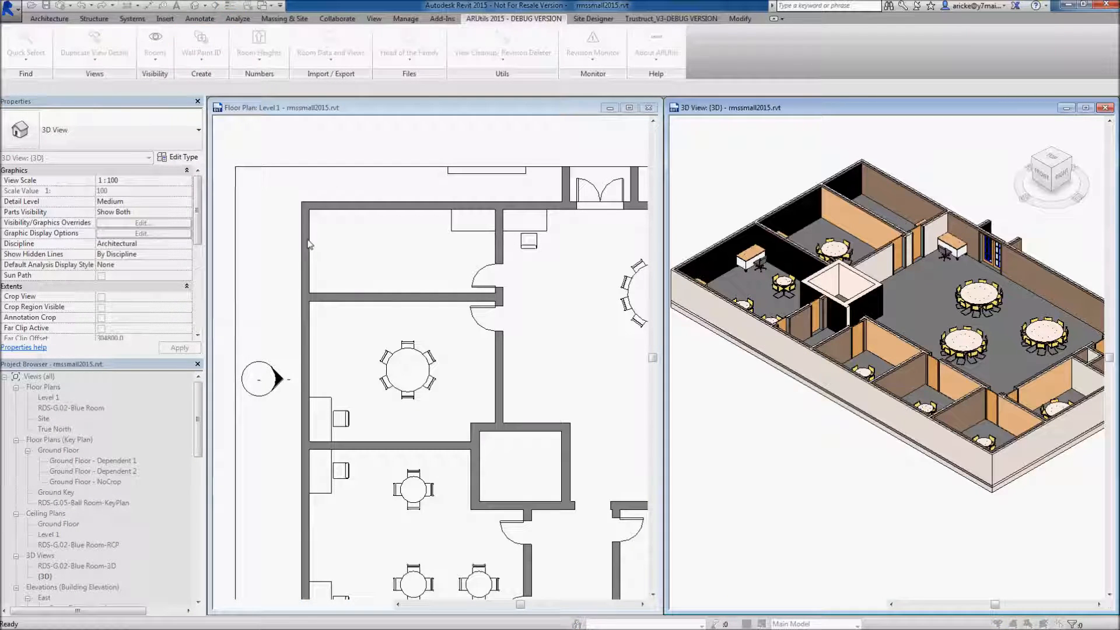
click(331, 121)
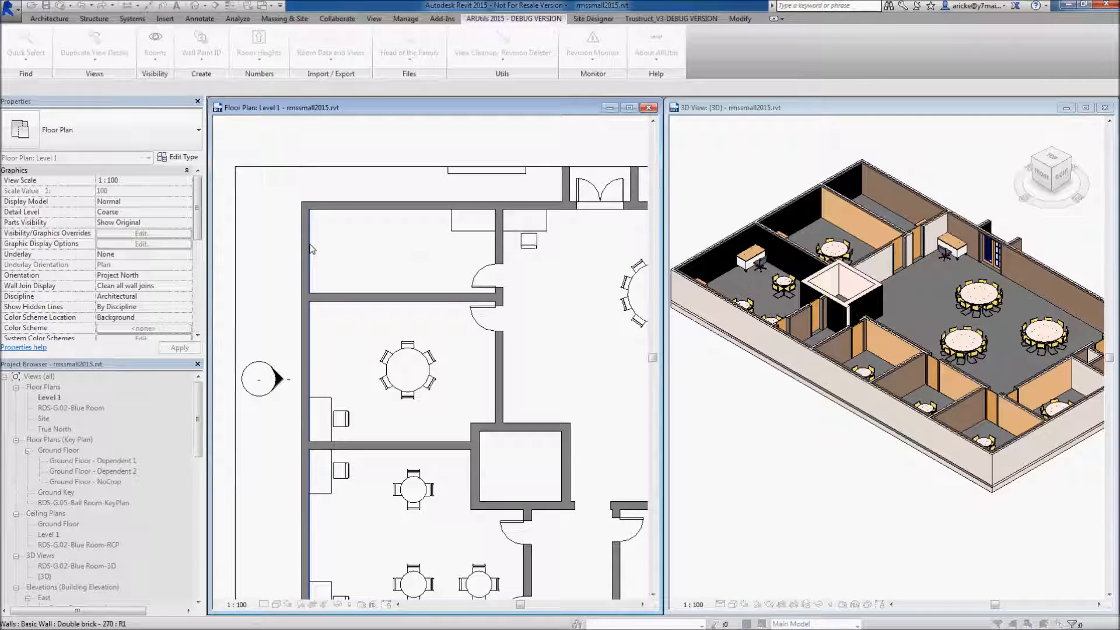
click(310, 247)
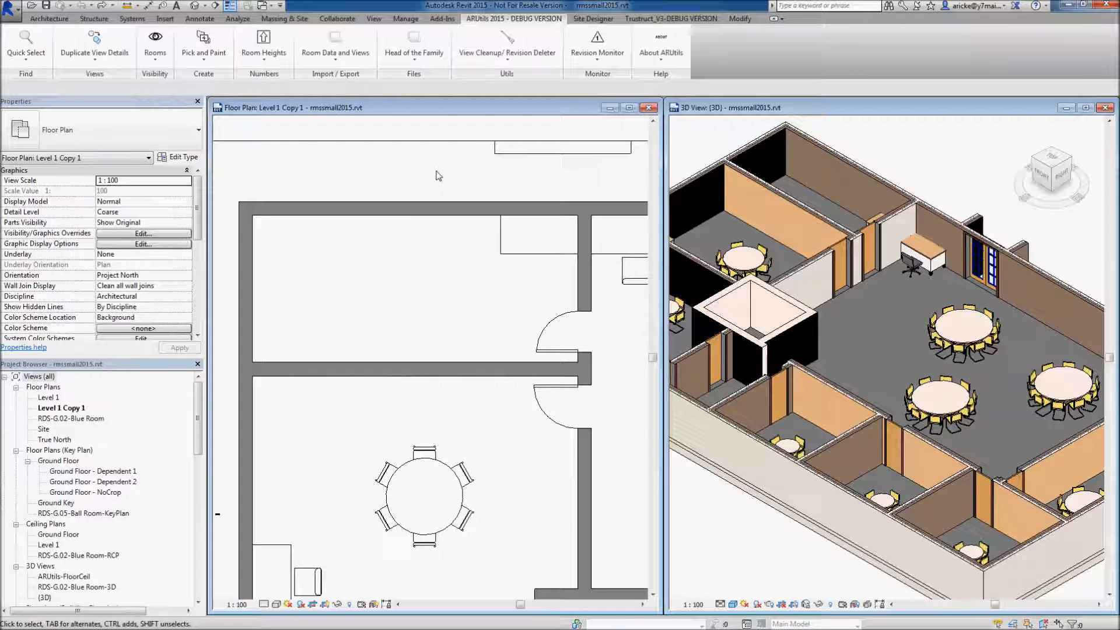
Step: Tag the wall paint on the top-left room's upper and left walls, using the gencode family, Mark as tag value and straight leaders
click(205, 62)
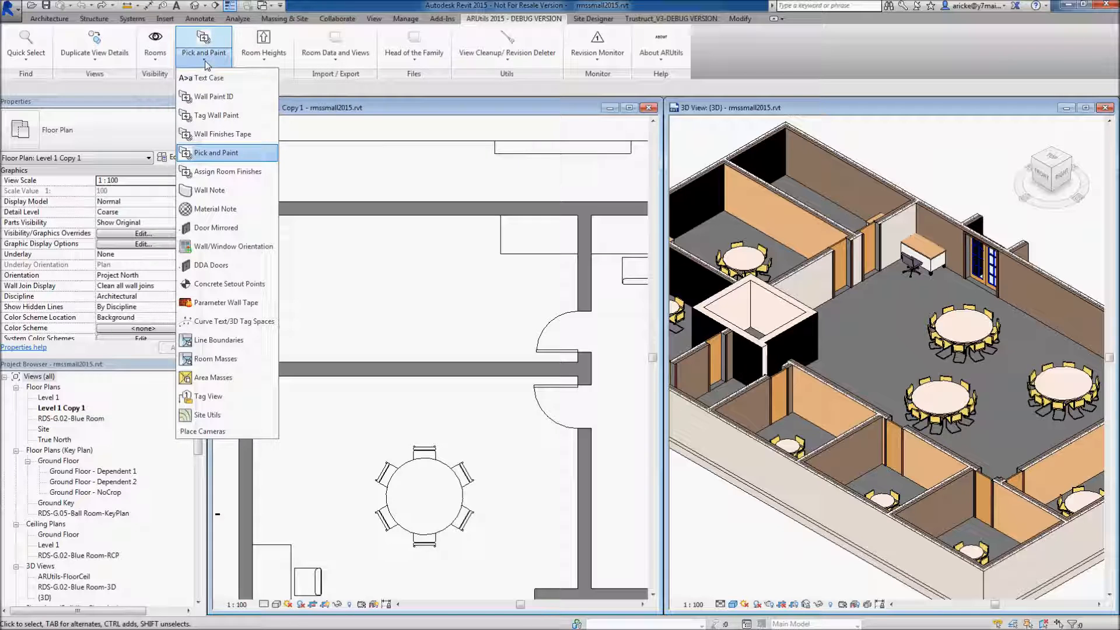
click(227, 116)
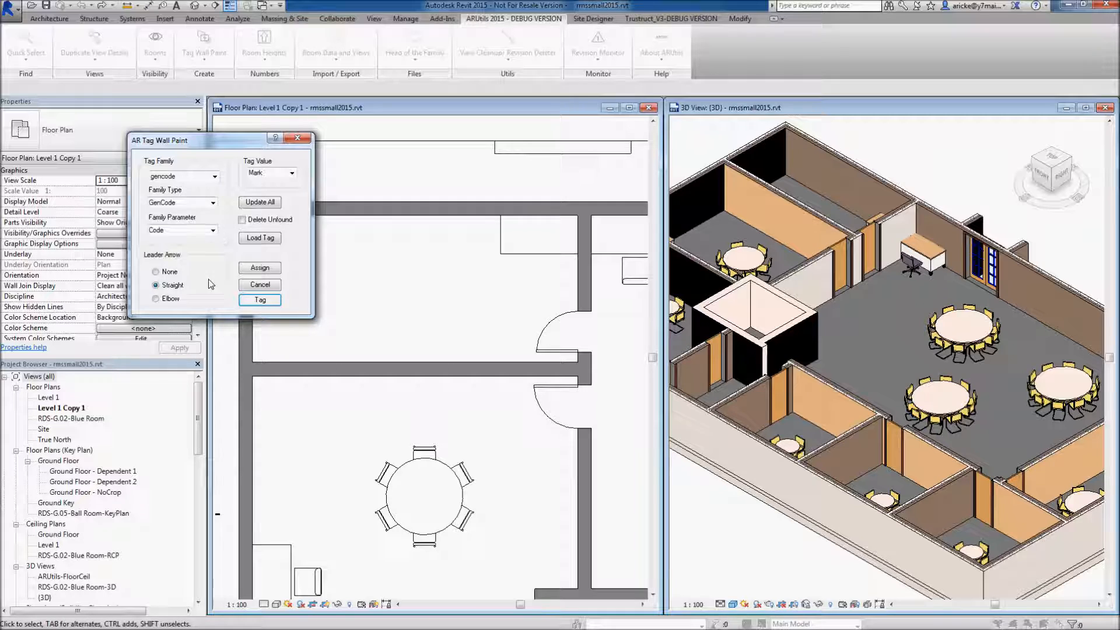
click(292, 173)
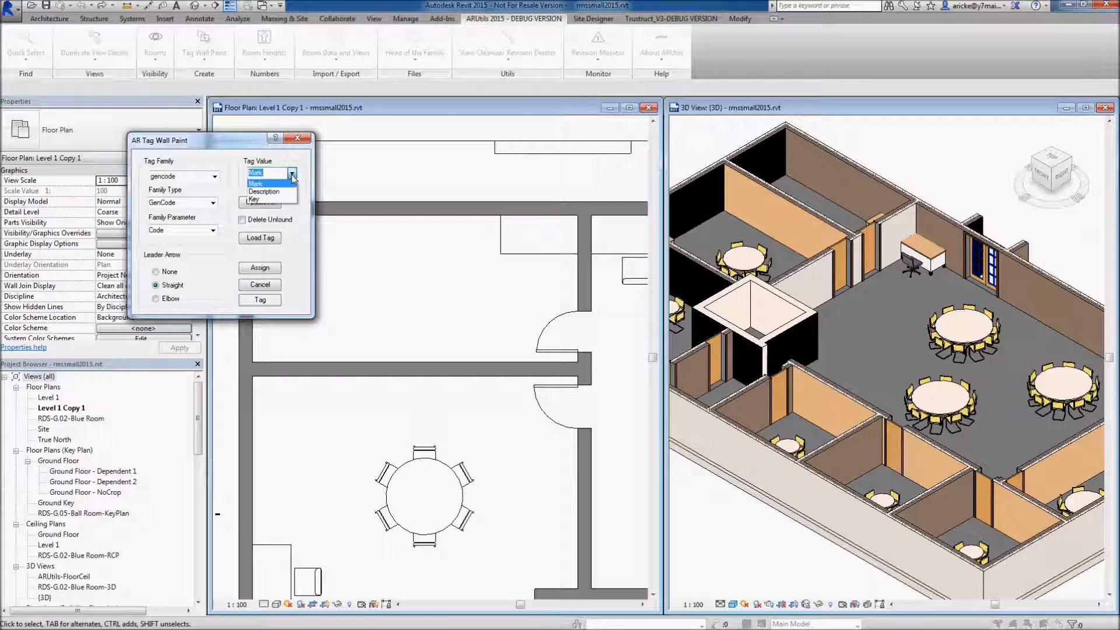
click(293, 175)
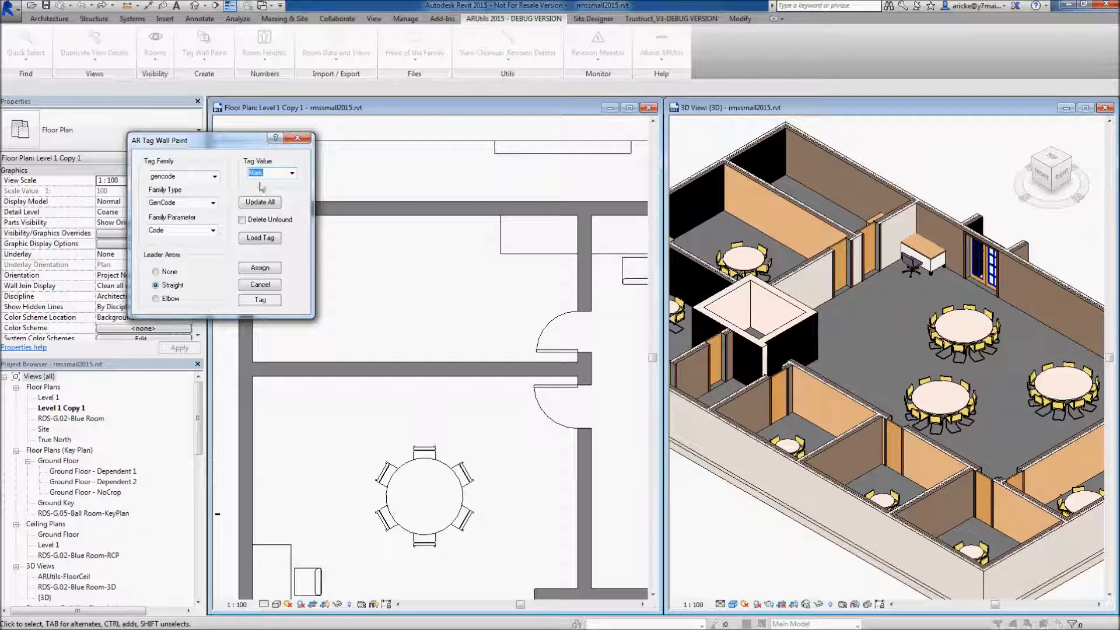
click(259, 300)
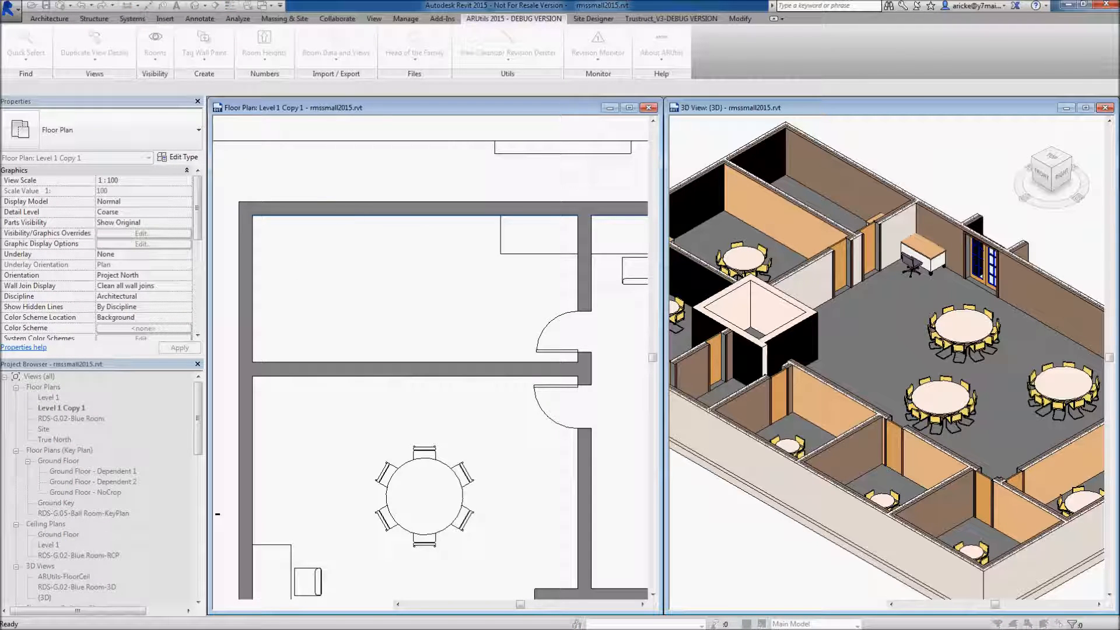
click(354, 254)
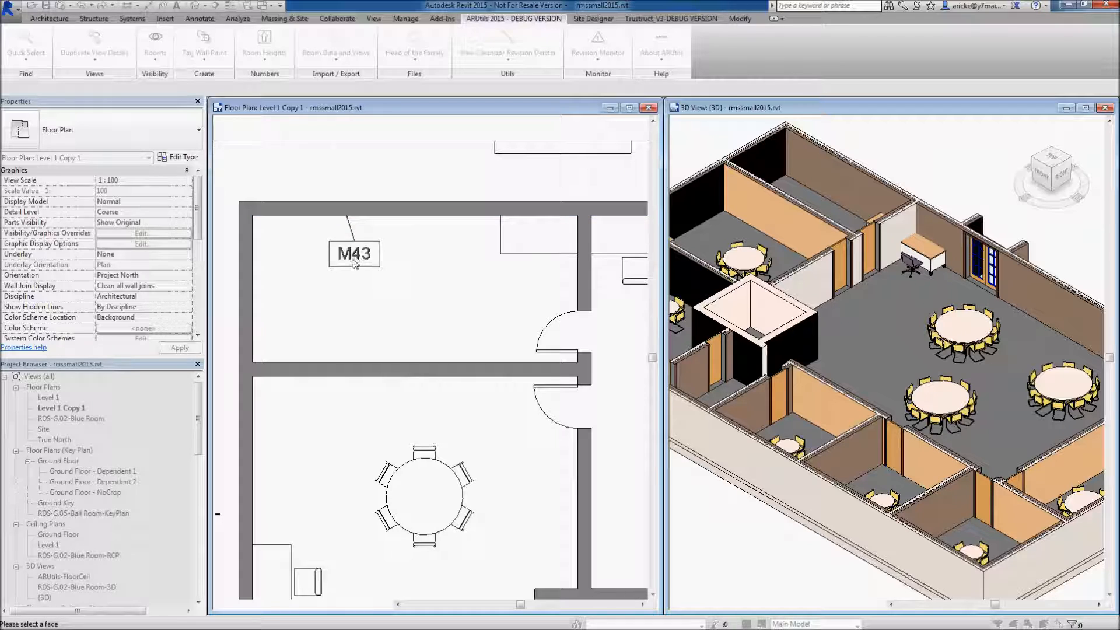
click(285, 306)
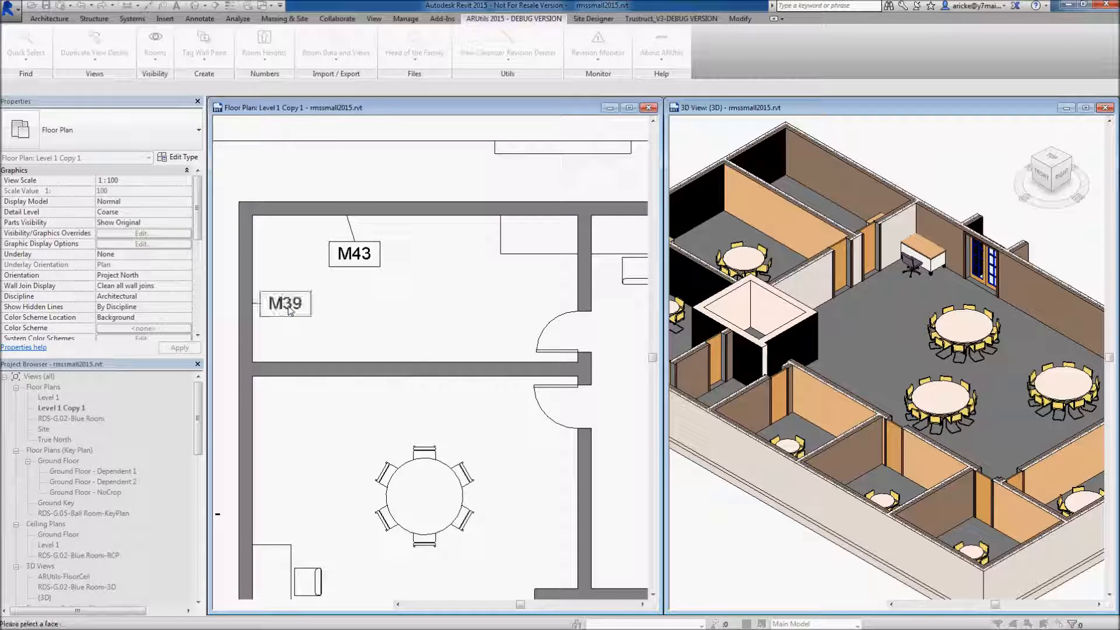
Step: Tag the wall paint on the same room's lower partition and right wall, ending the Tag Wall Paint command
click(418, 364)
click(426, 331)
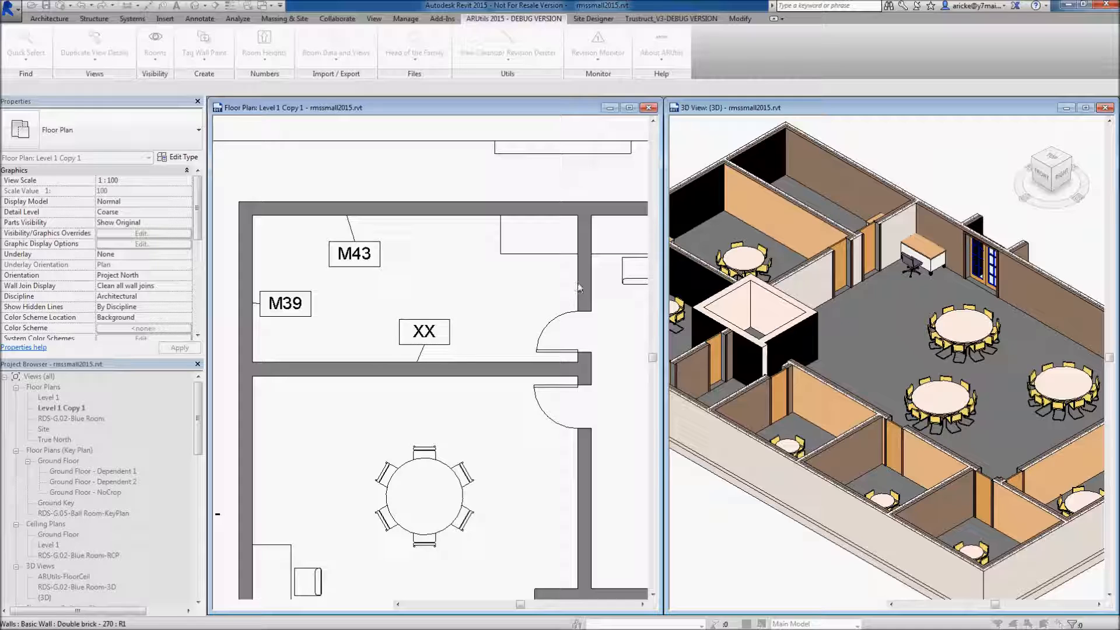
click(579, 287)
click(511, 283)
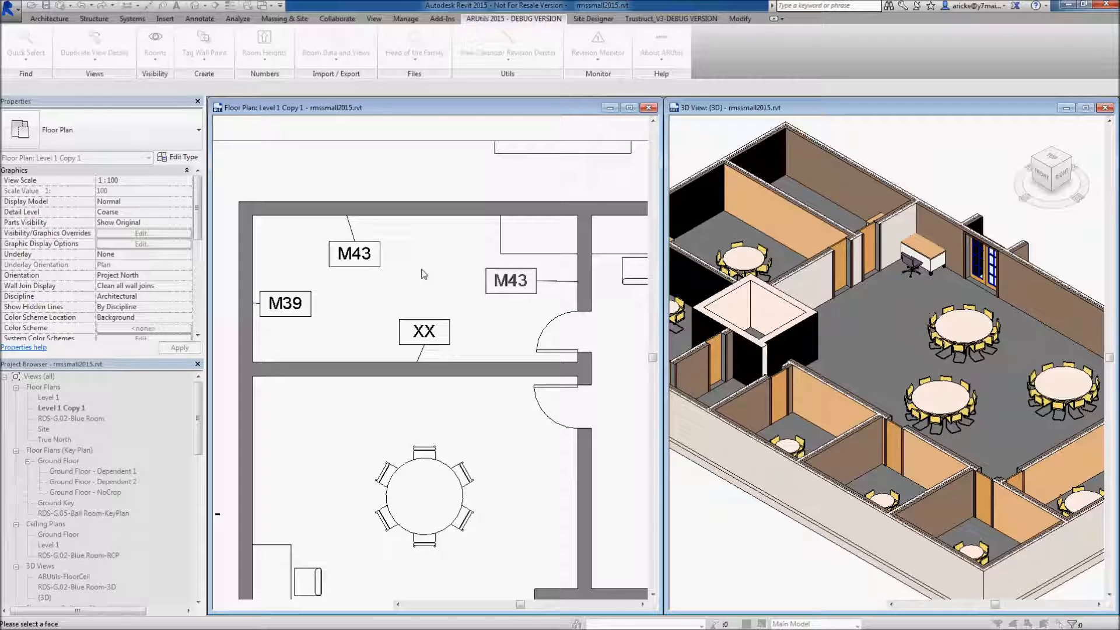
key(Escape)
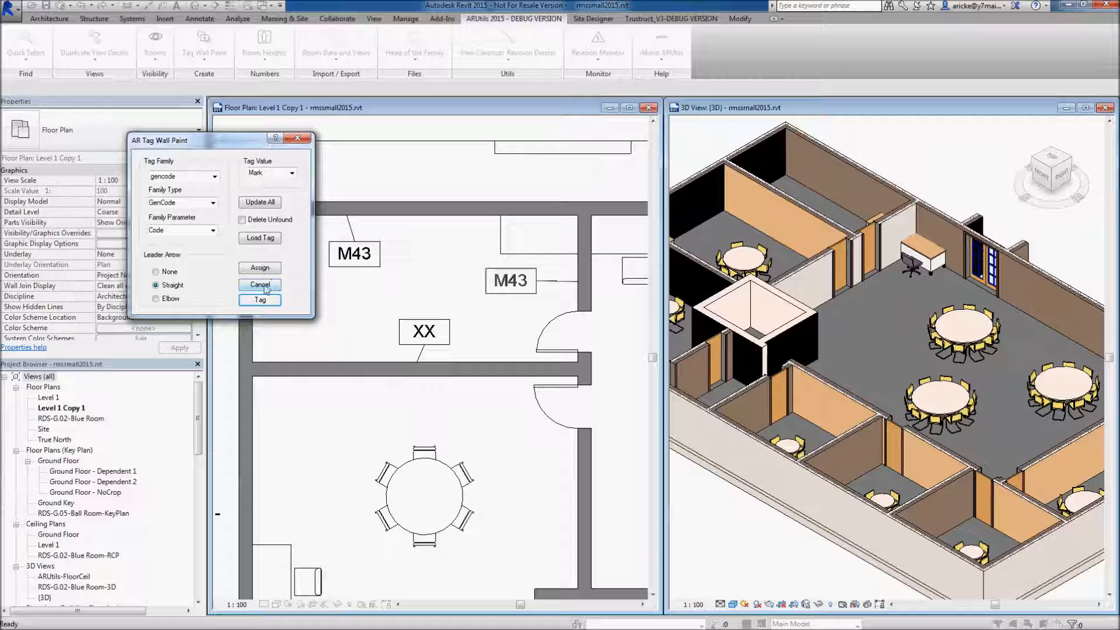
click(261, 285)
Step: Copy the dark shaft wall's paint to the inner face of the long rear exterior wall with Pick and Paint in the 3D view
click(904, 114)
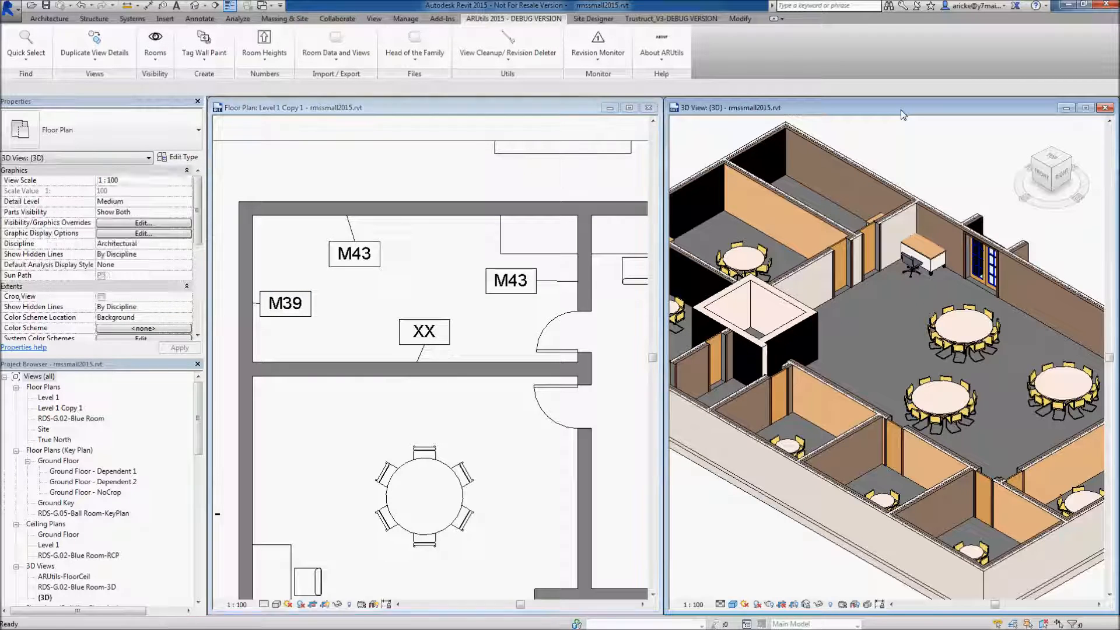
click(204, 55)
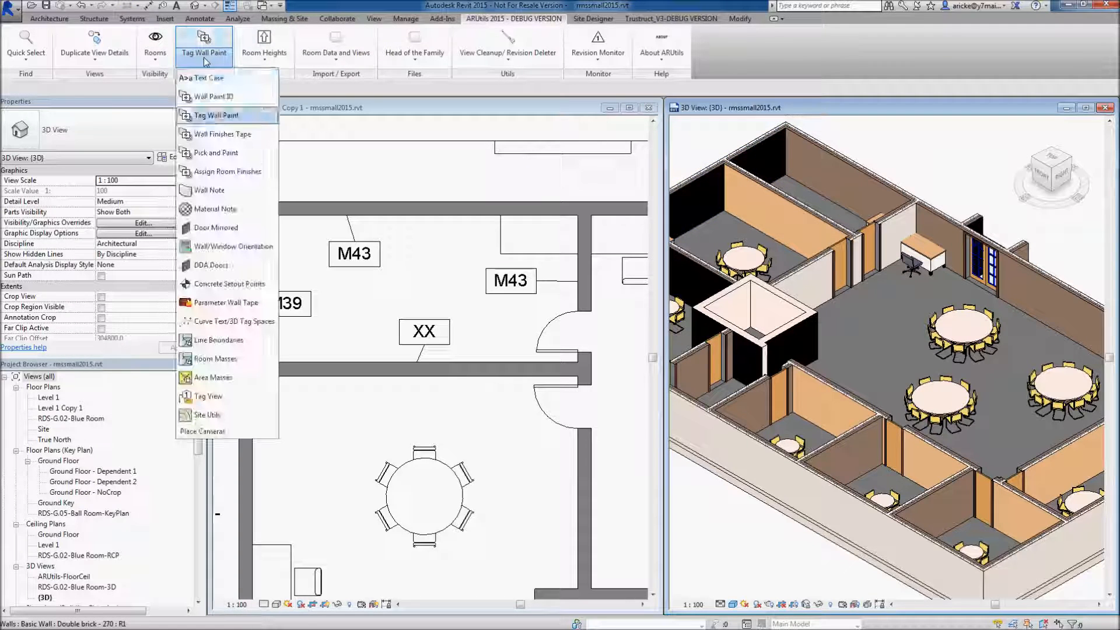
click(217, 153)
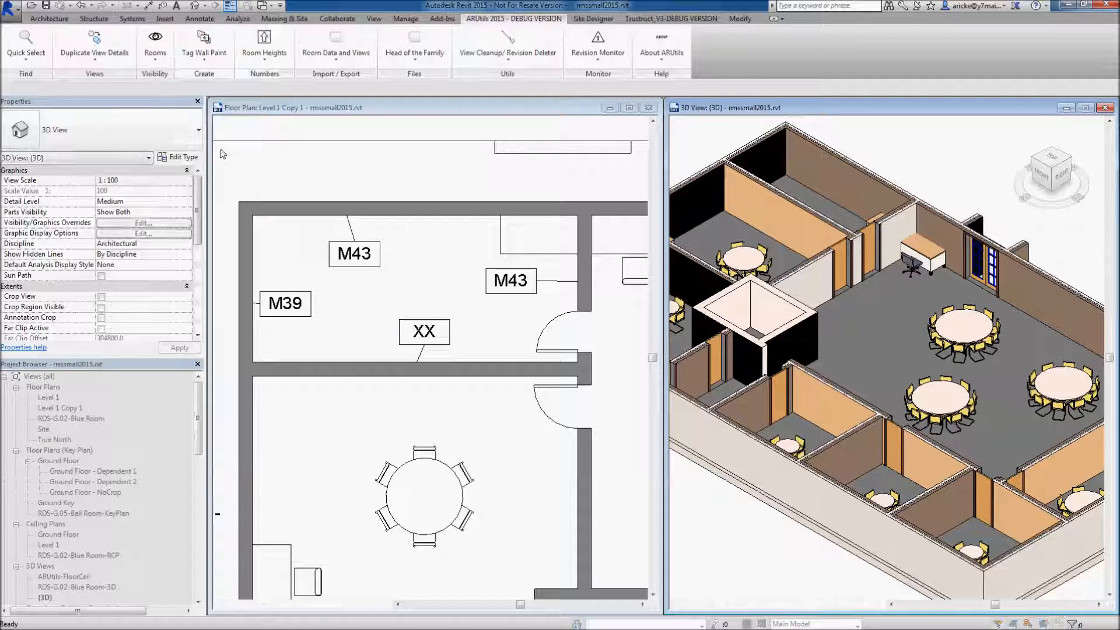
click(791, 336)
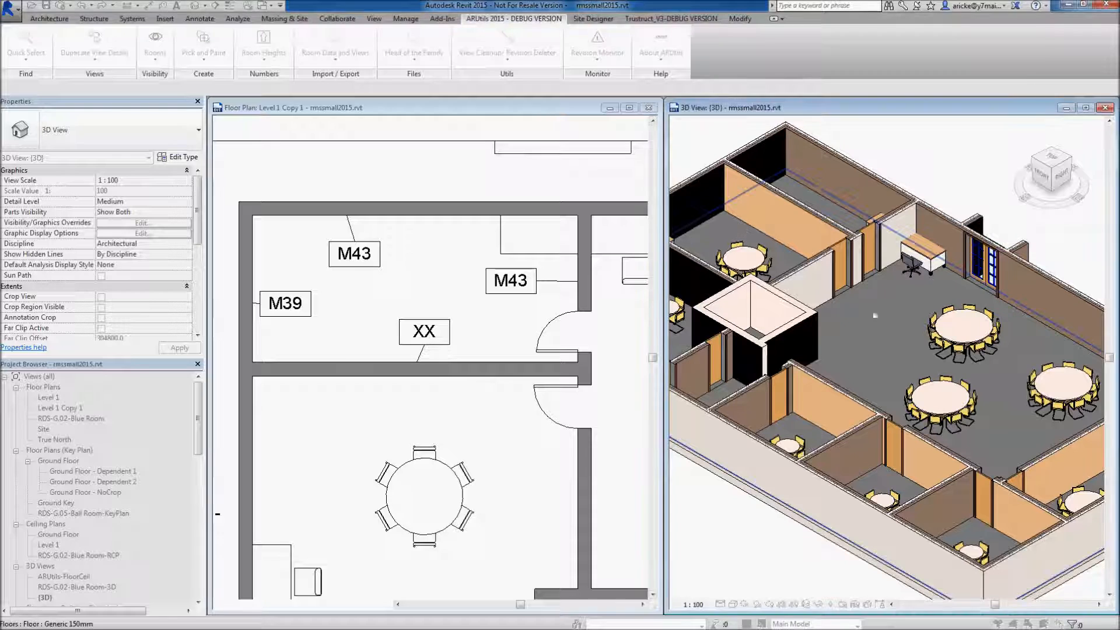
click(867, 185)
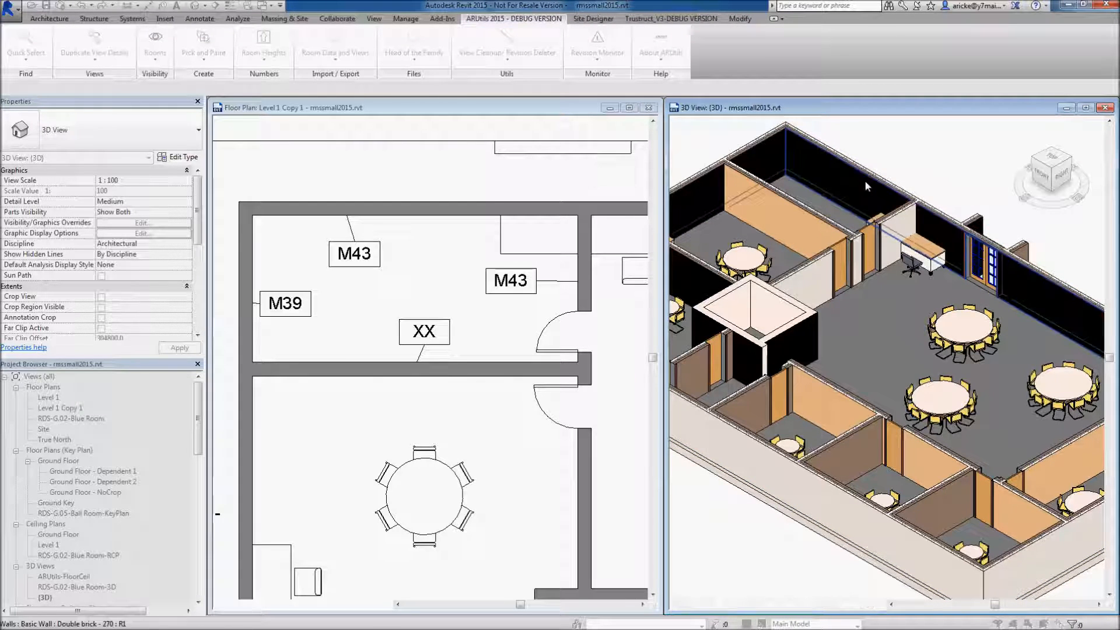
Step: Update all wall paint tags in the Level 1 Copy 1 floor plan with Tag Wall Paint
click(522, 148)
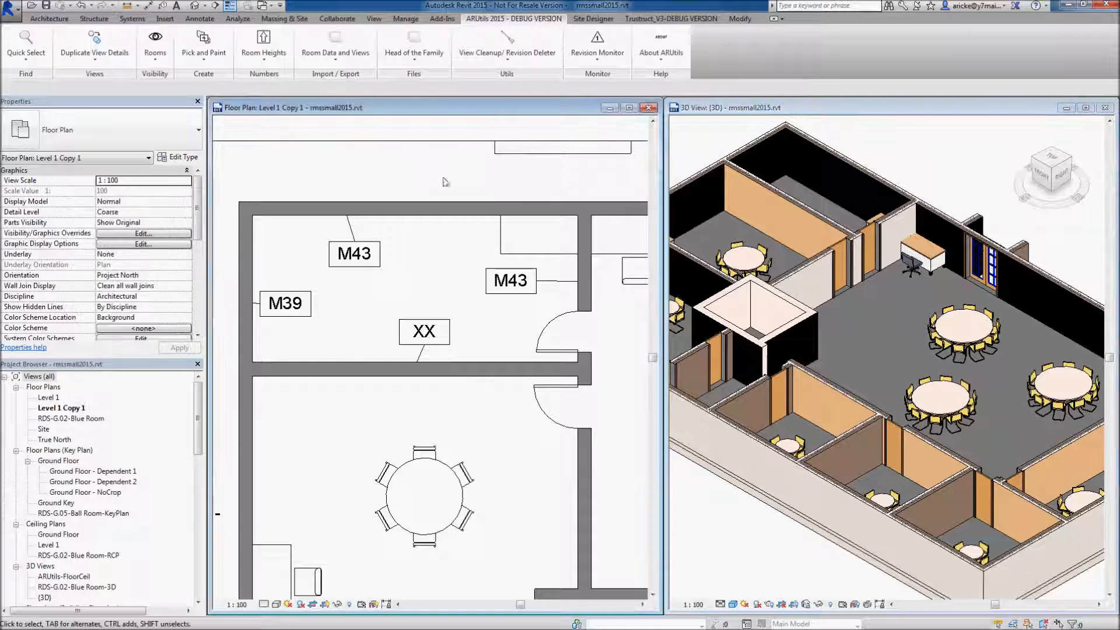
click(204, 59)
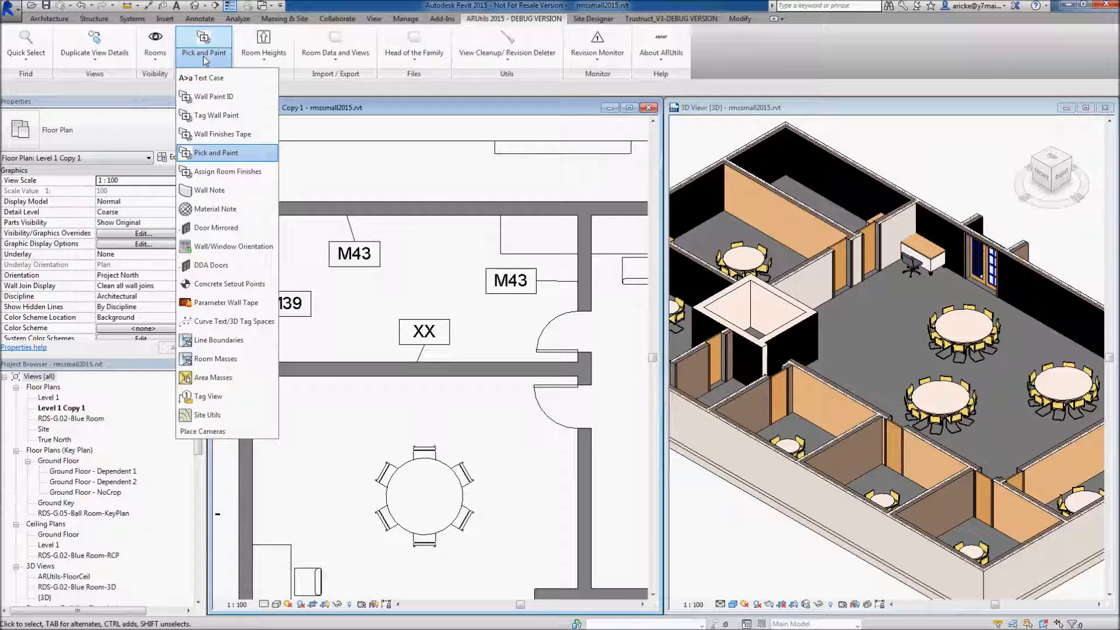
click(216, 115)
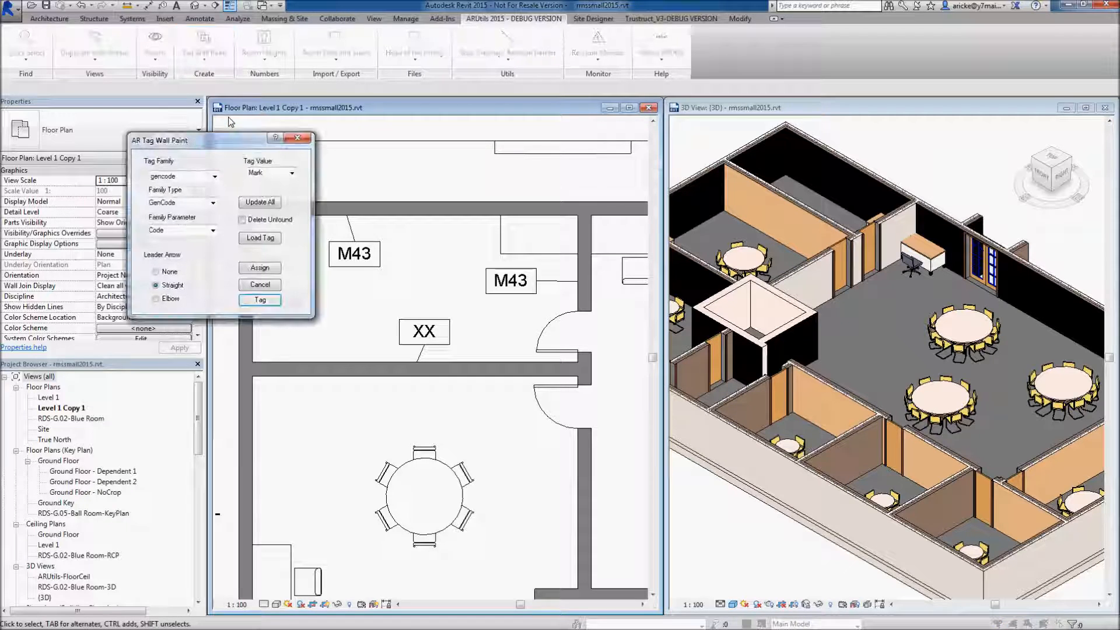
click(264, 204)
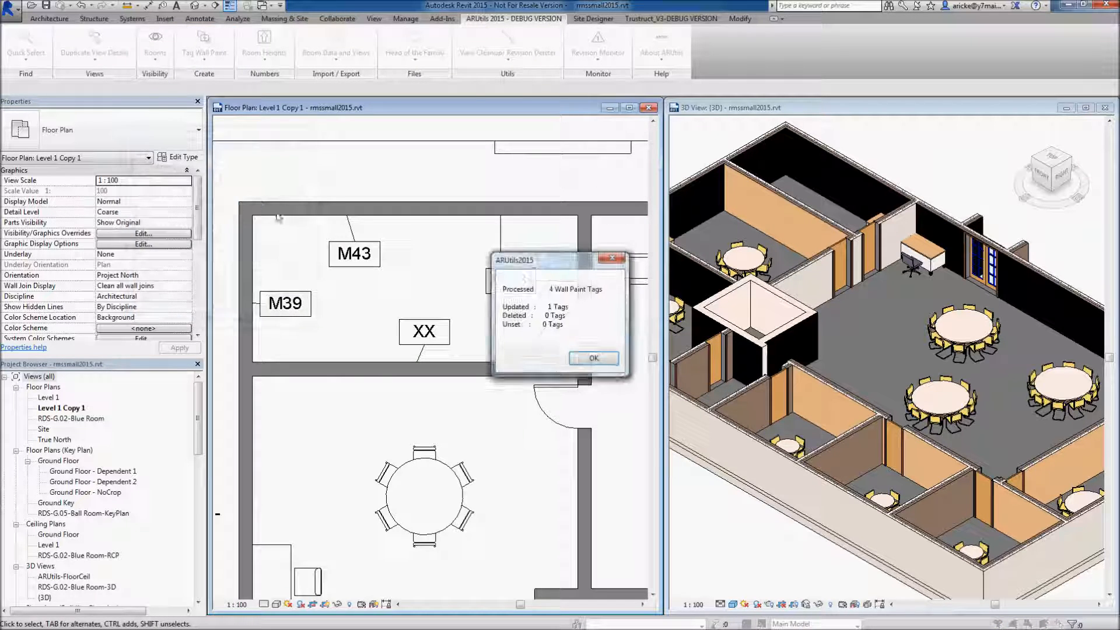
Step: Close the report of the wall paint tag update
click(594, 361)
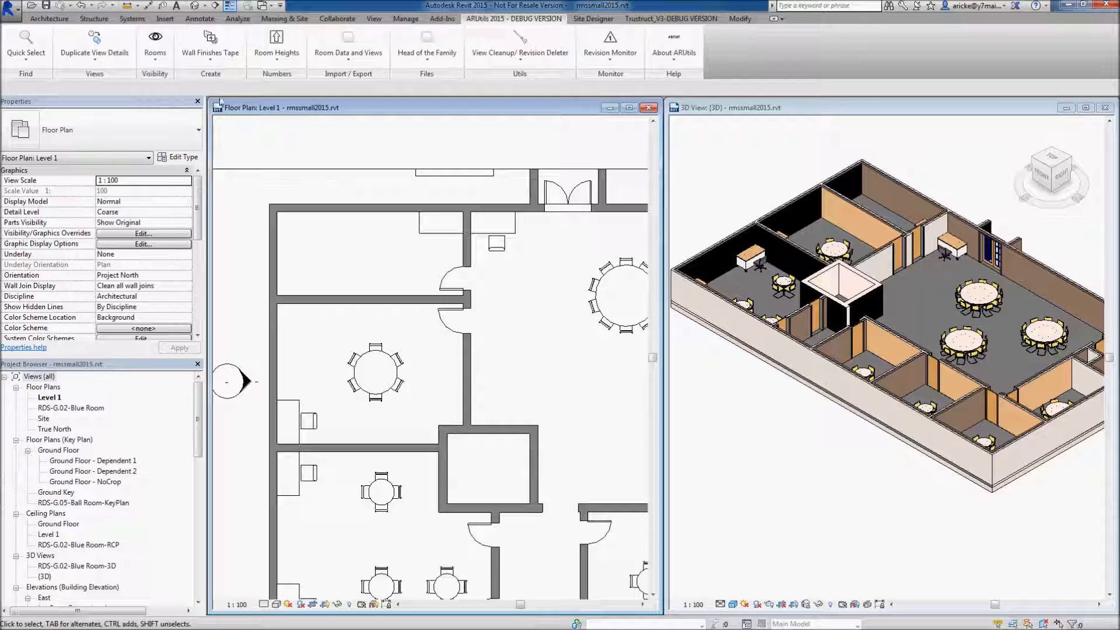
click(212, 41)
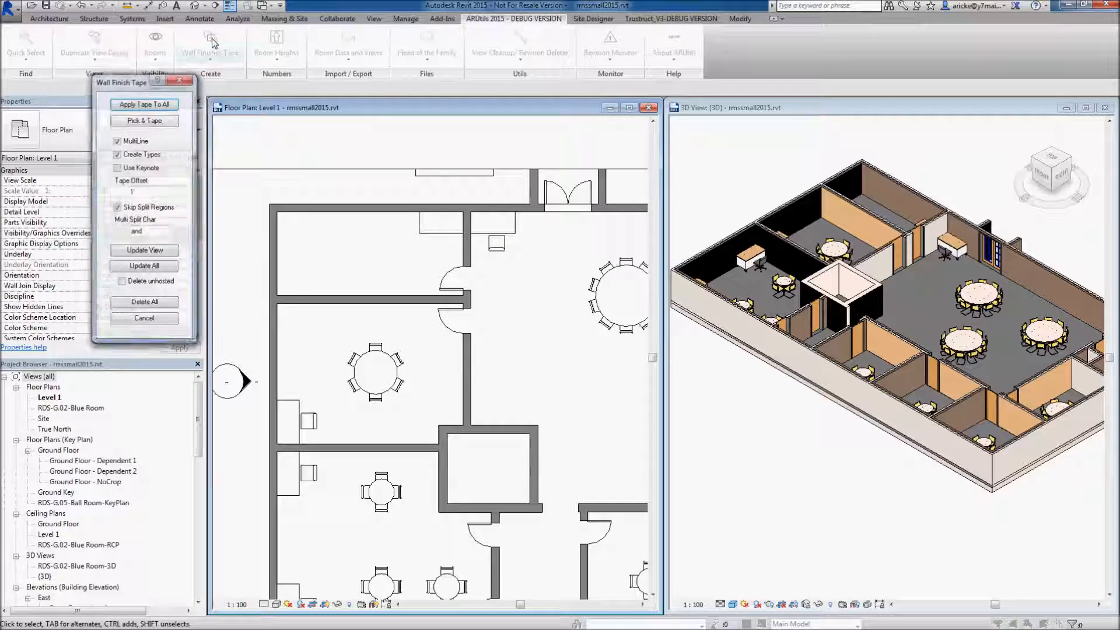
click(140, 121)
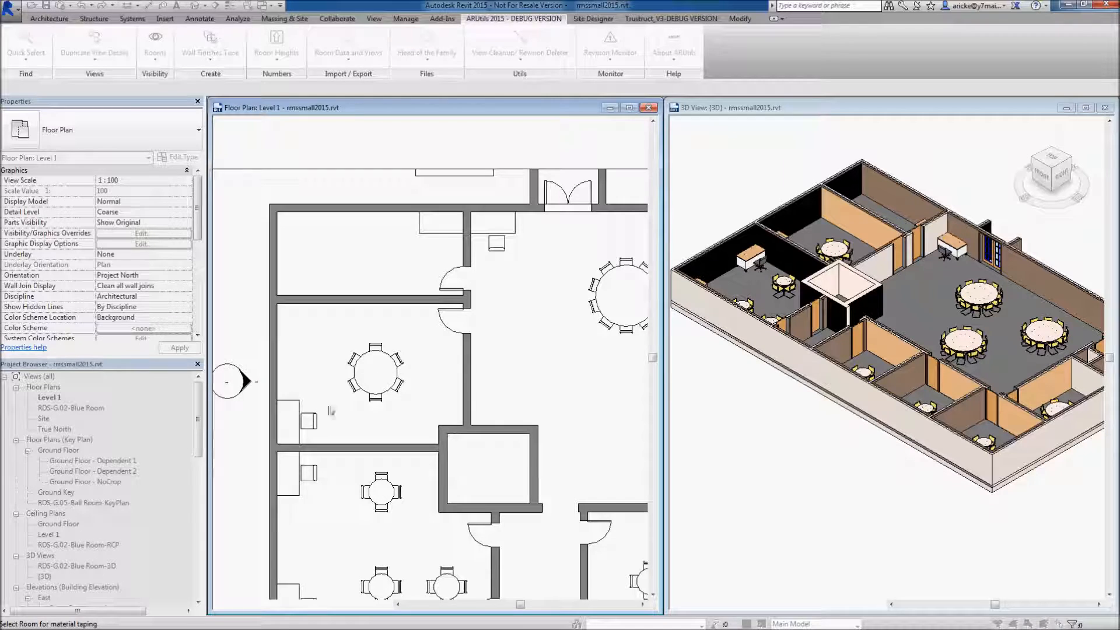
key(Escape)
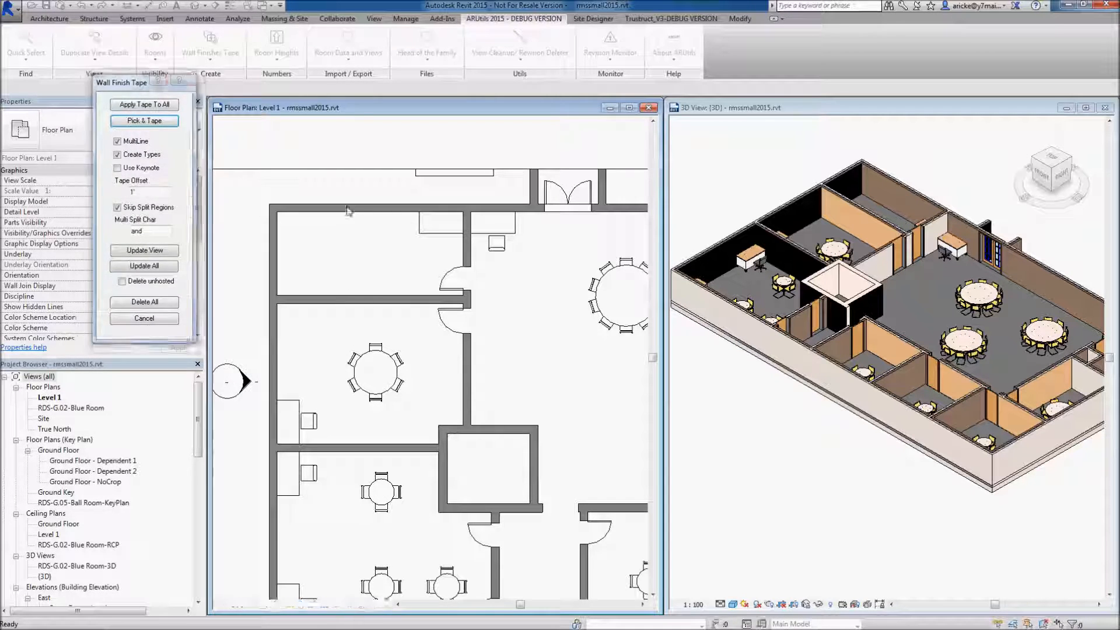
key(Escape)
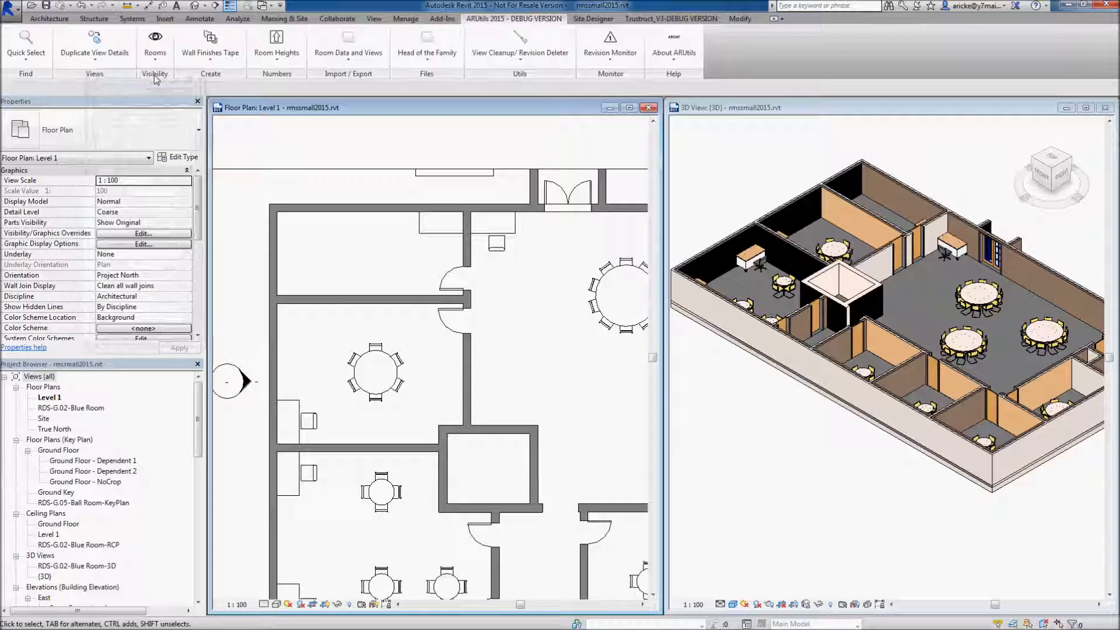
Step: Show the rooms in the Level 1 floor plan and use Wall Finishes Tape's Pick & Tape on the small room in the building's upper-left corner
click(154, 38)
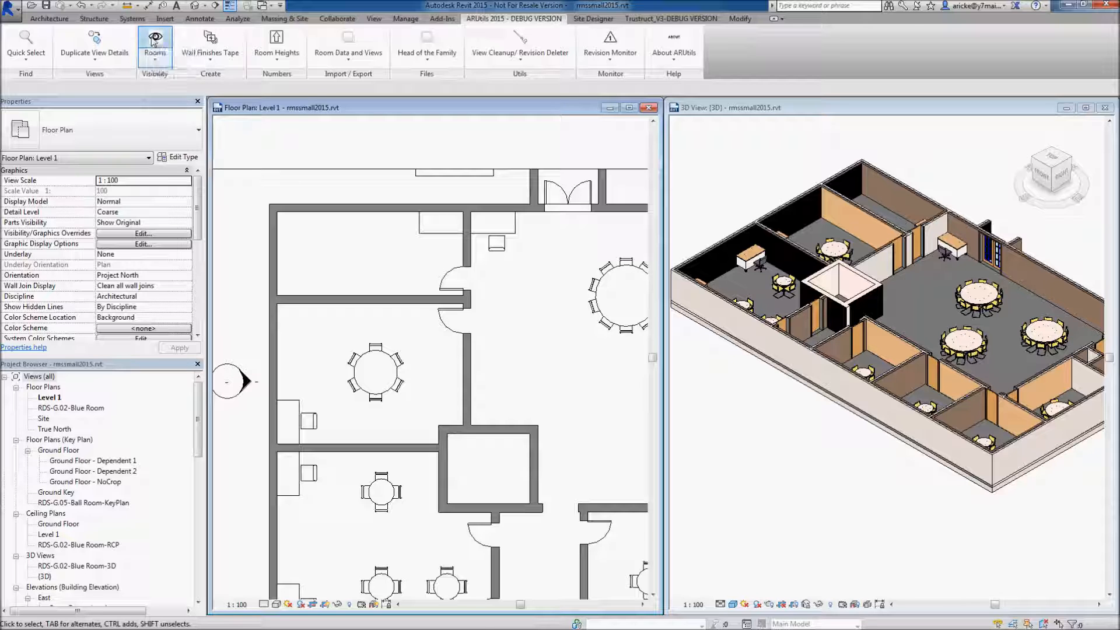
click(211, 40)
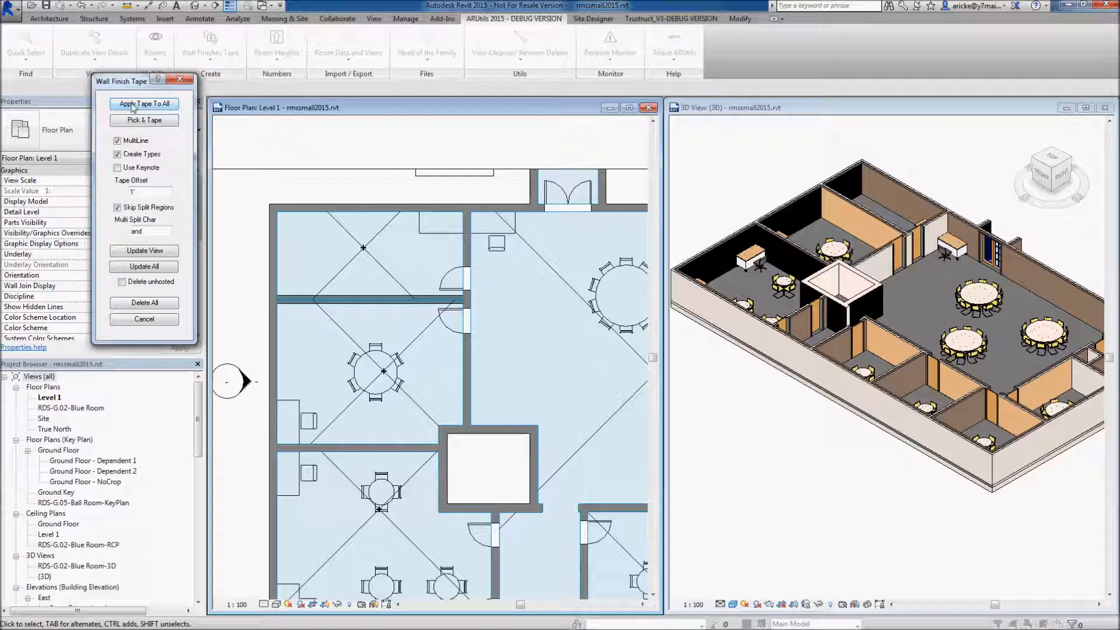
click(144, 119)
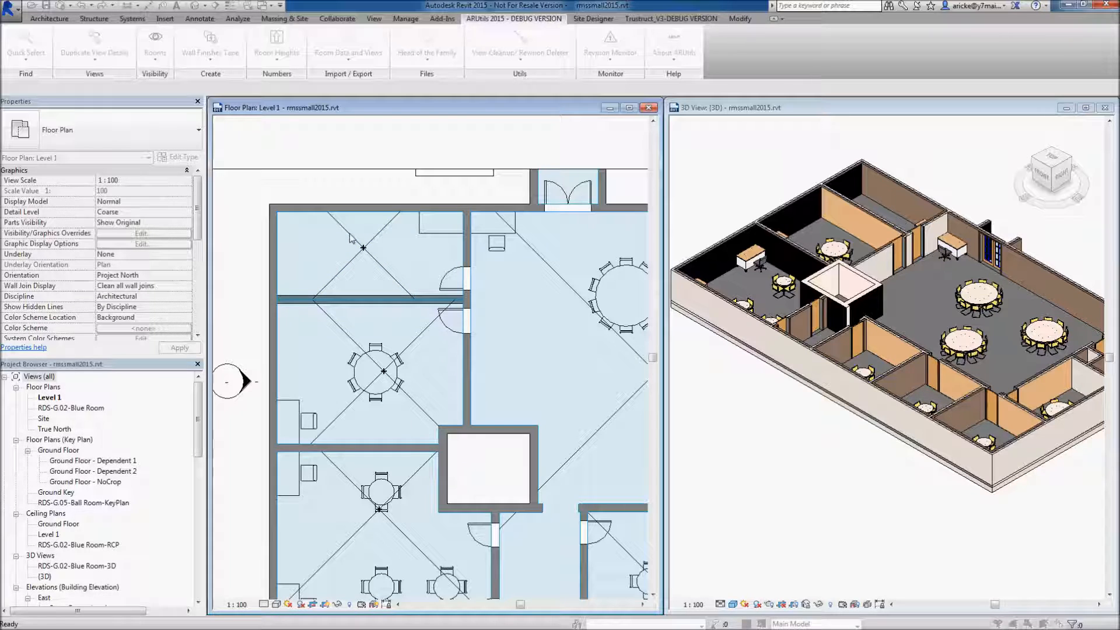
drag(100, 138, 344, 135)
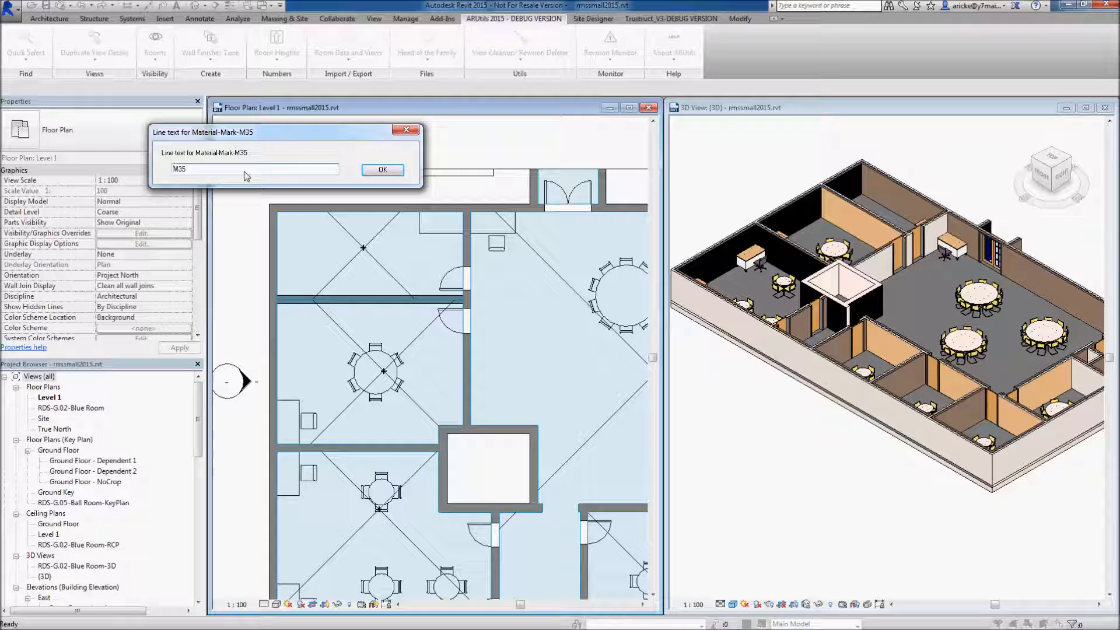
Step: Accept M35 as the line text for Material-Mark-M35 and make its line style red
click(383, 171)
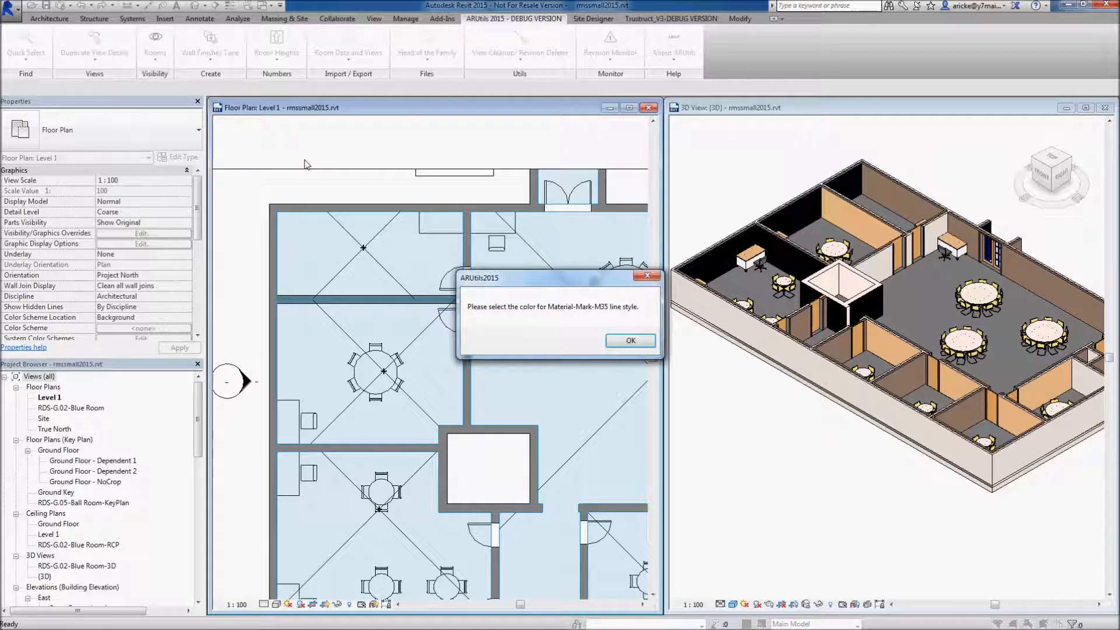
click(631, 343)
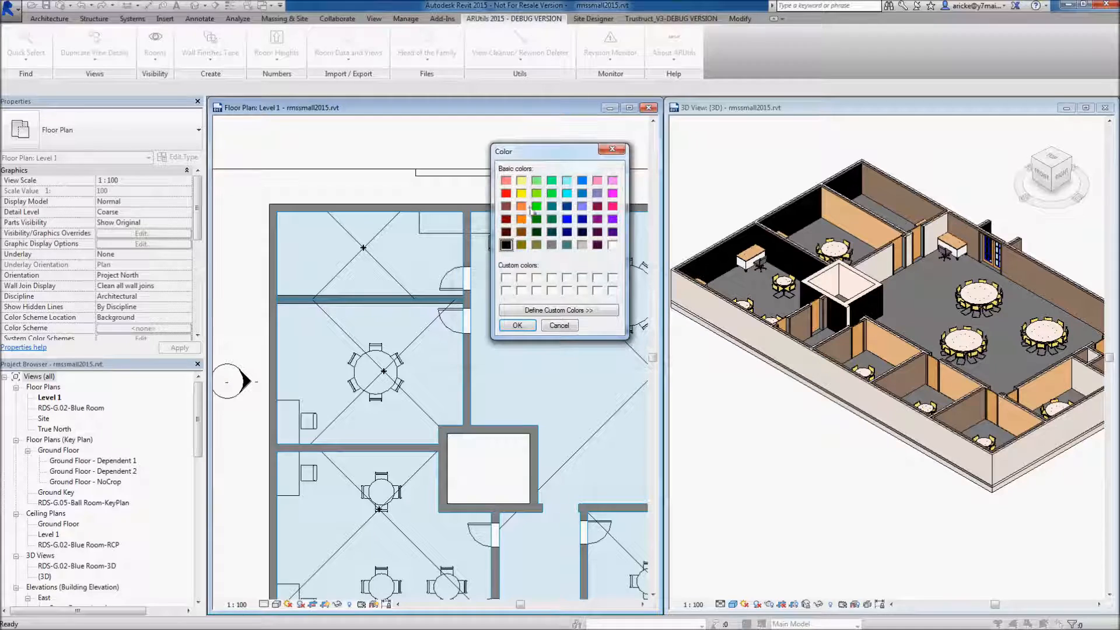
click(507, 195)
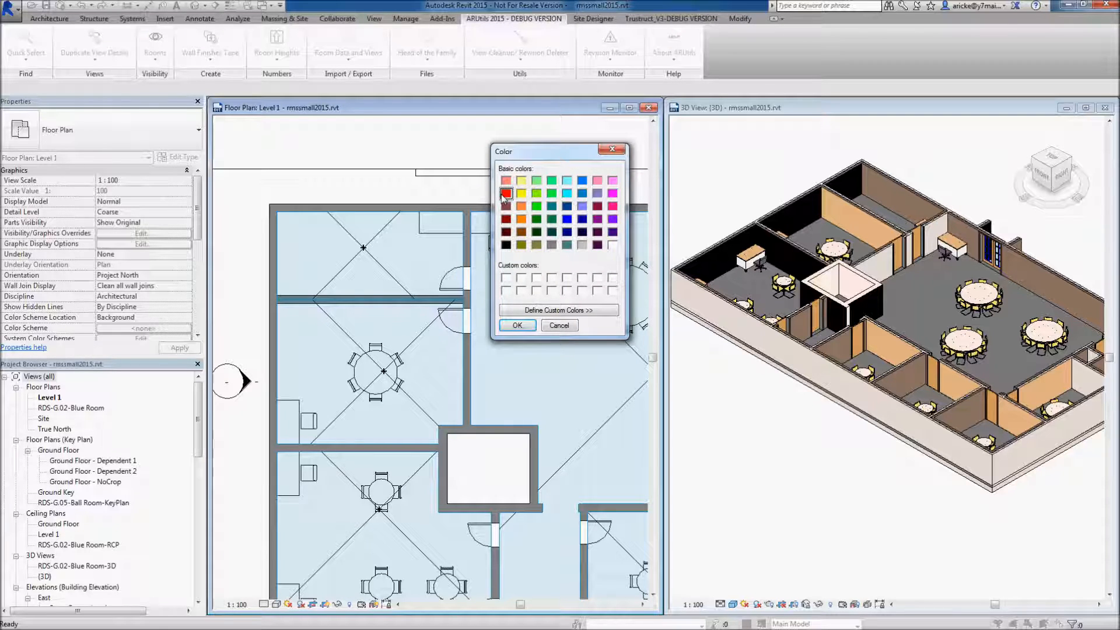
click(514, 326)
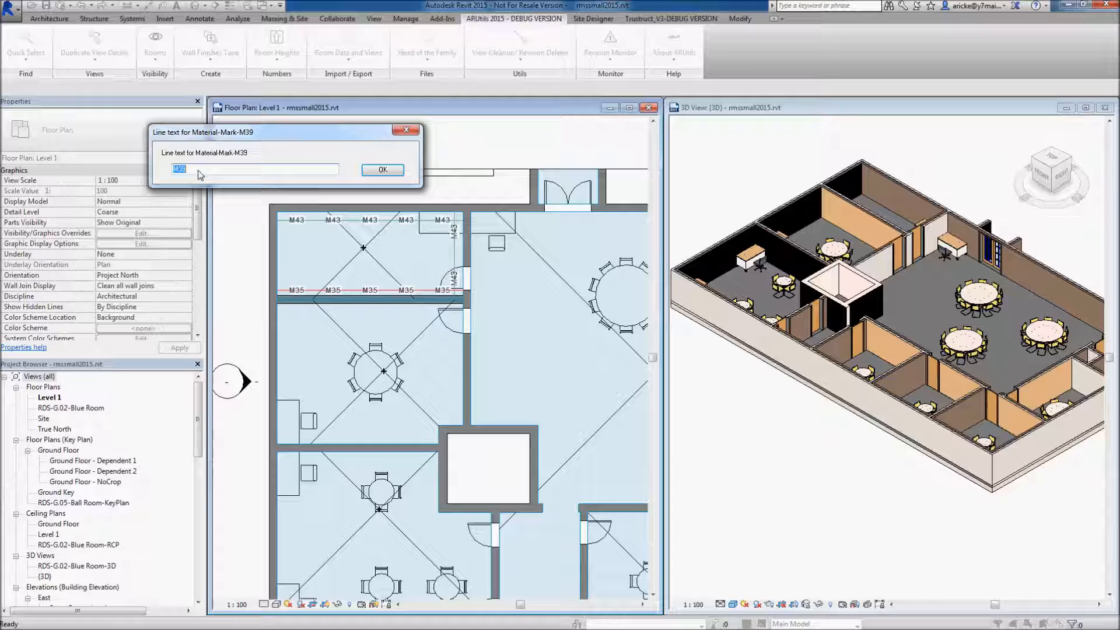
Step: Accept M39 as the line text for Material-Mark-M39, make its line style light blue-violet, and end the room taping
click(388, 174)
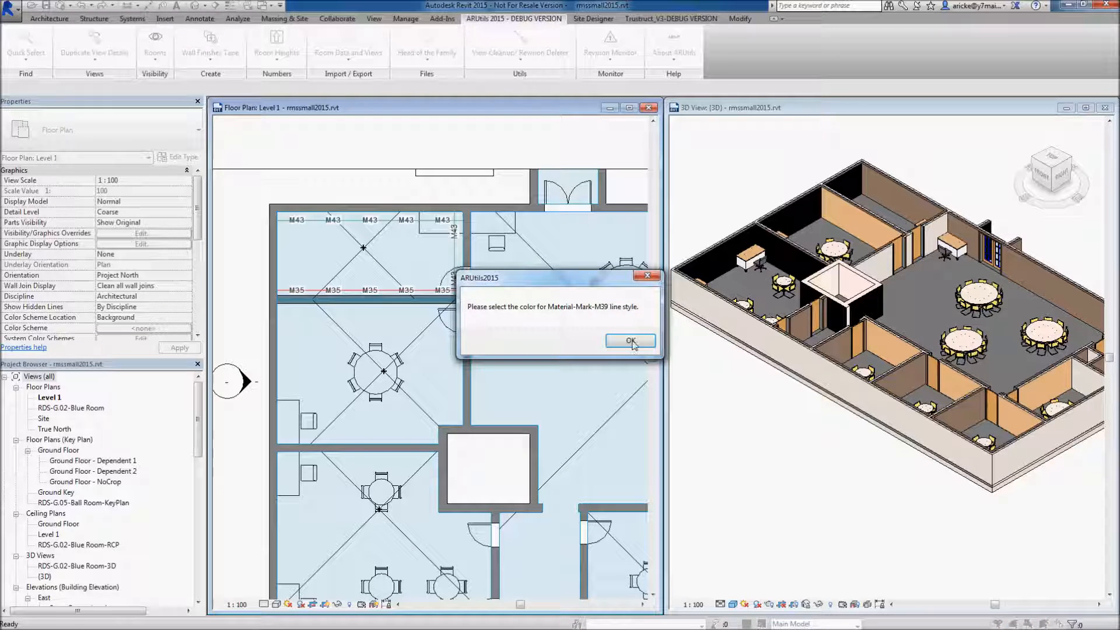
click(631, 342)
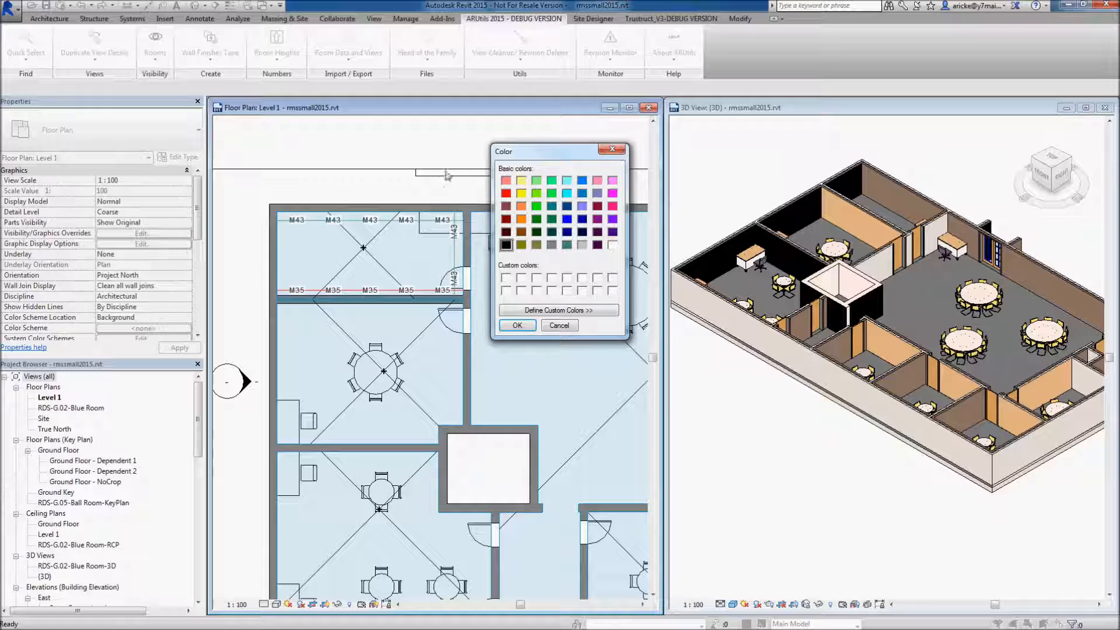
click(582, 207)
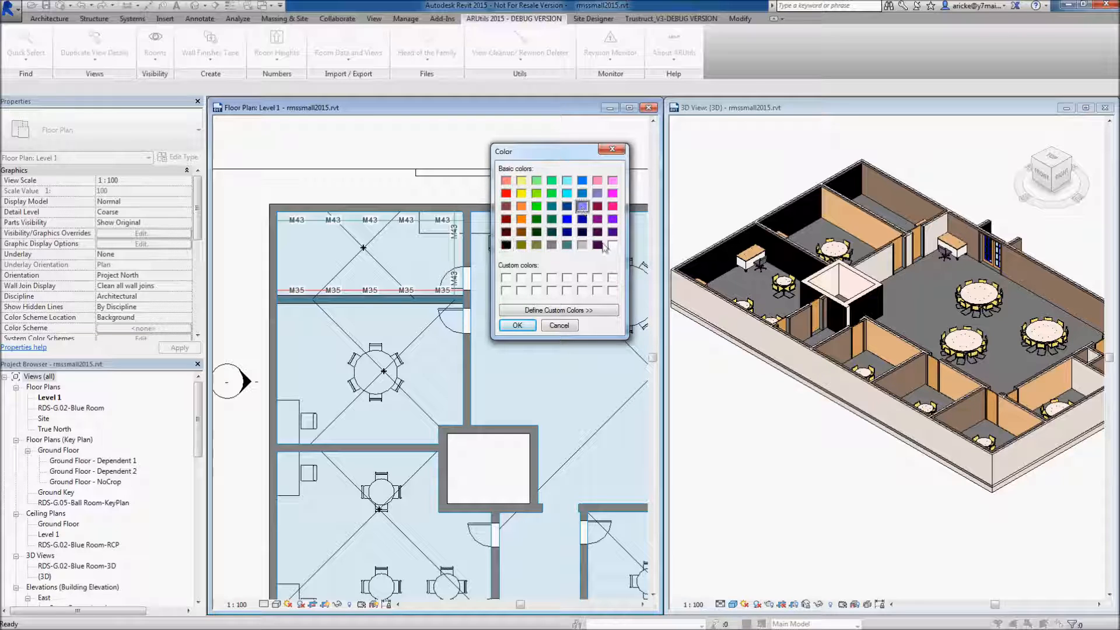
click(526, 326)
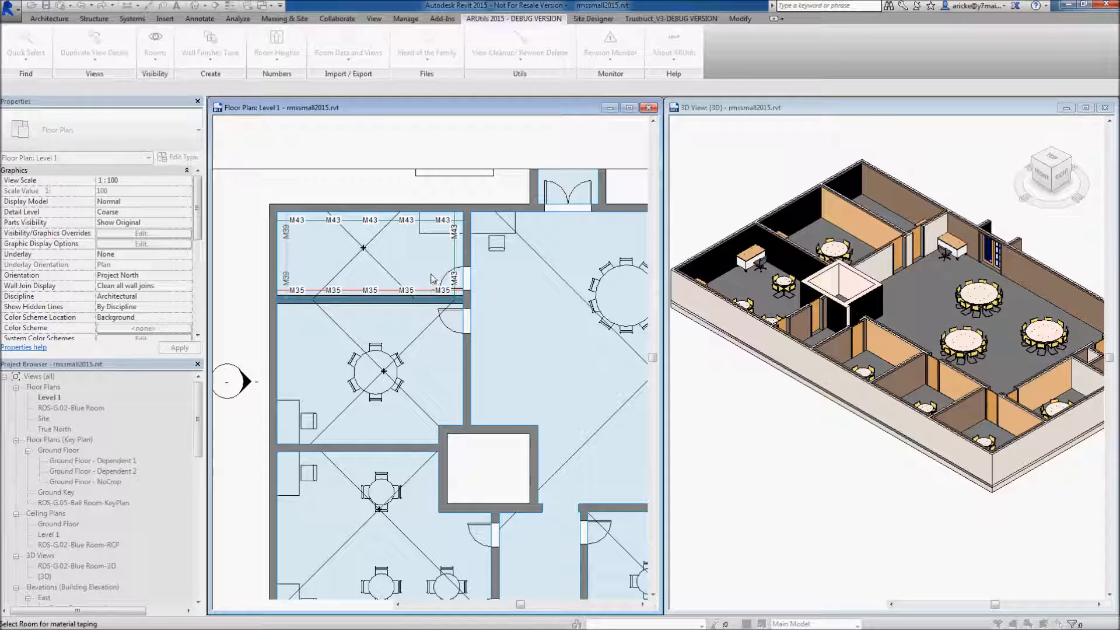
key(Escape)
key(Escape)
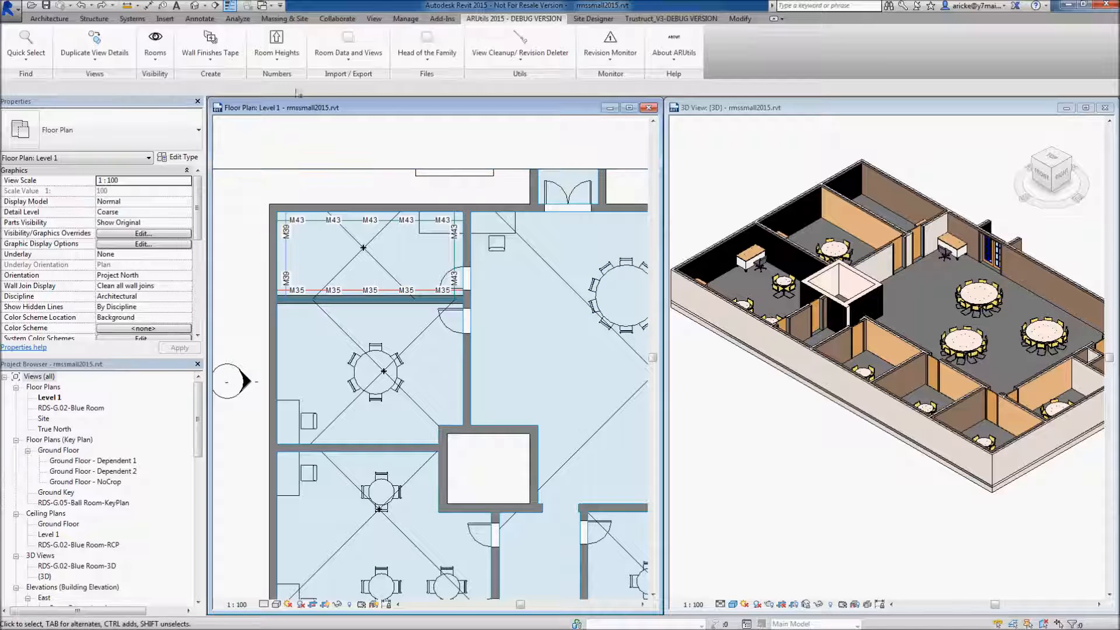
Step: Apply wall finish tape to all rooms in the Level 1 floor plan, deleting the existing tape
click(210, 42)
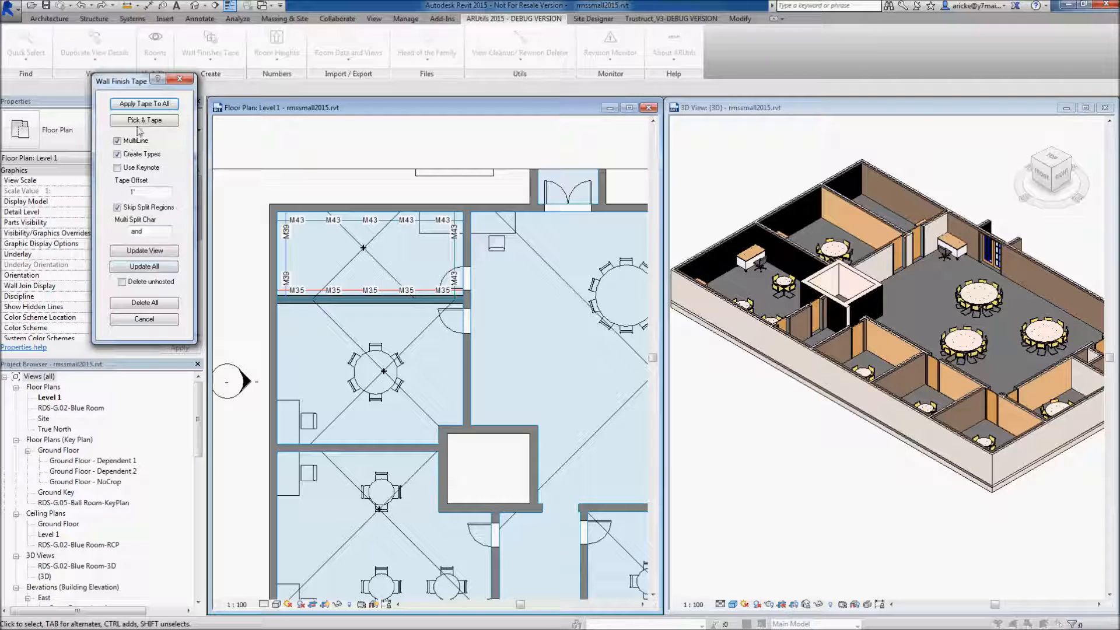
click(146, 104)
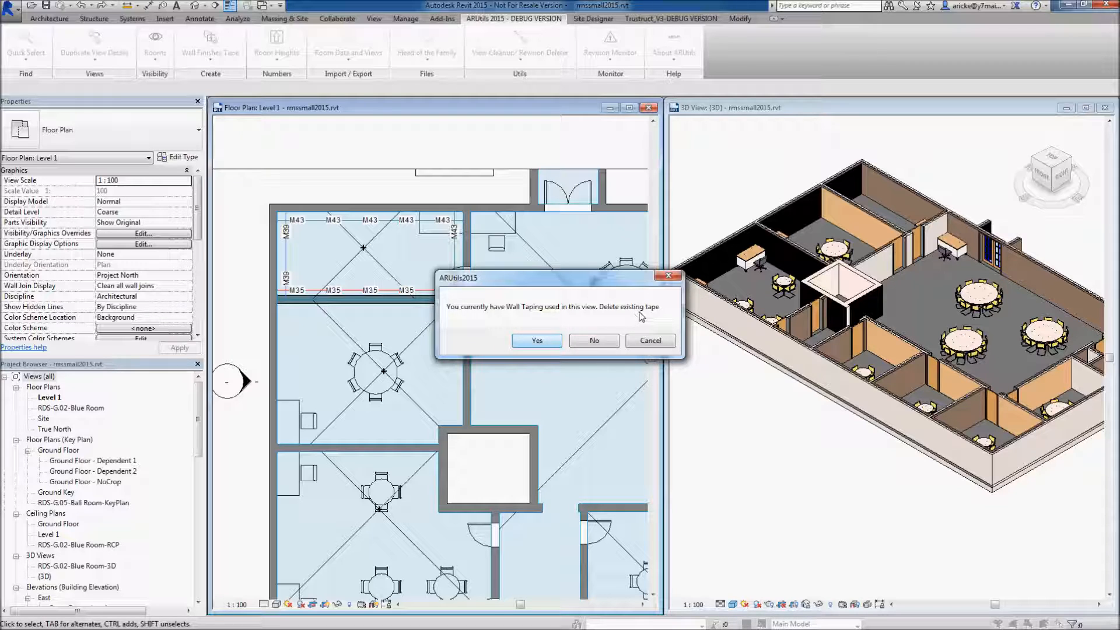
click(537, 343)
click(579, 340)
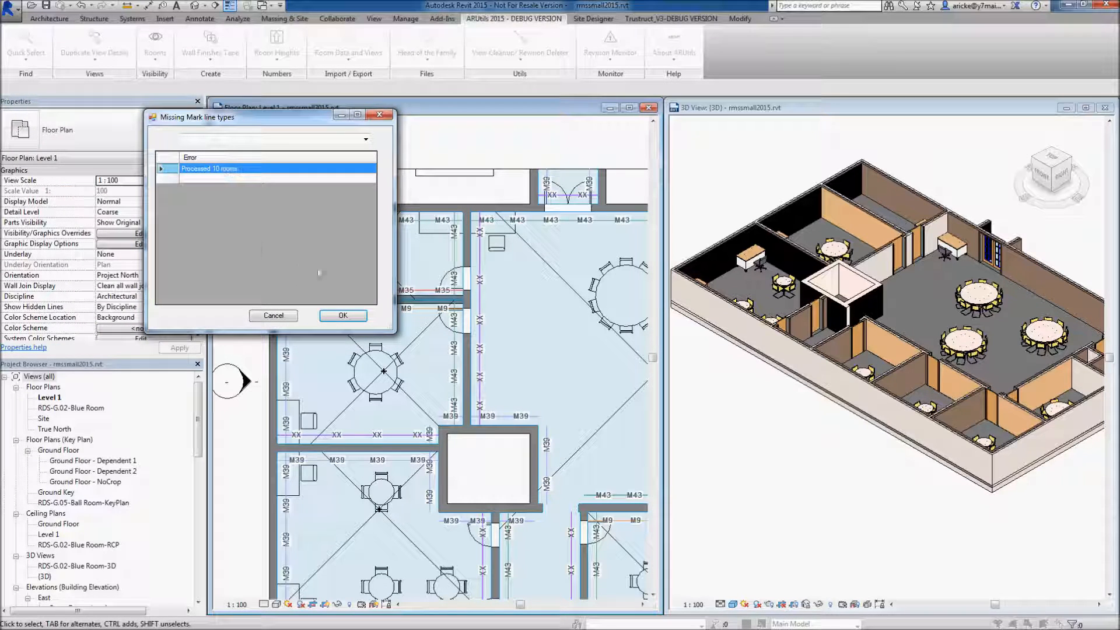
click(344, 316)
scroll(582, 410, down, 2)
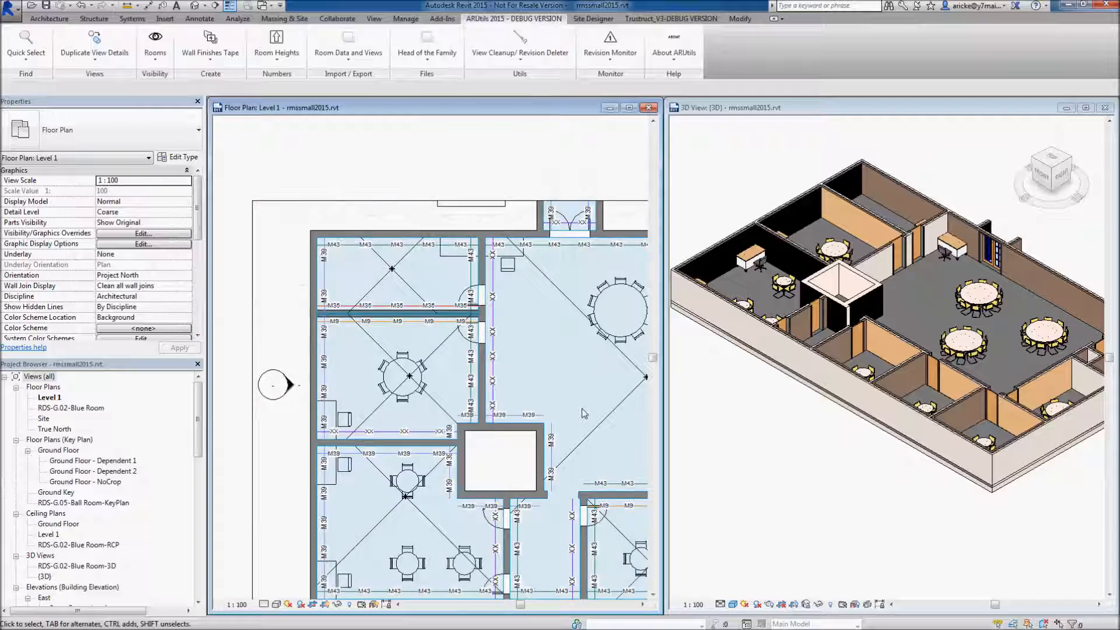
middle_drag(585, 395, 459, 324)
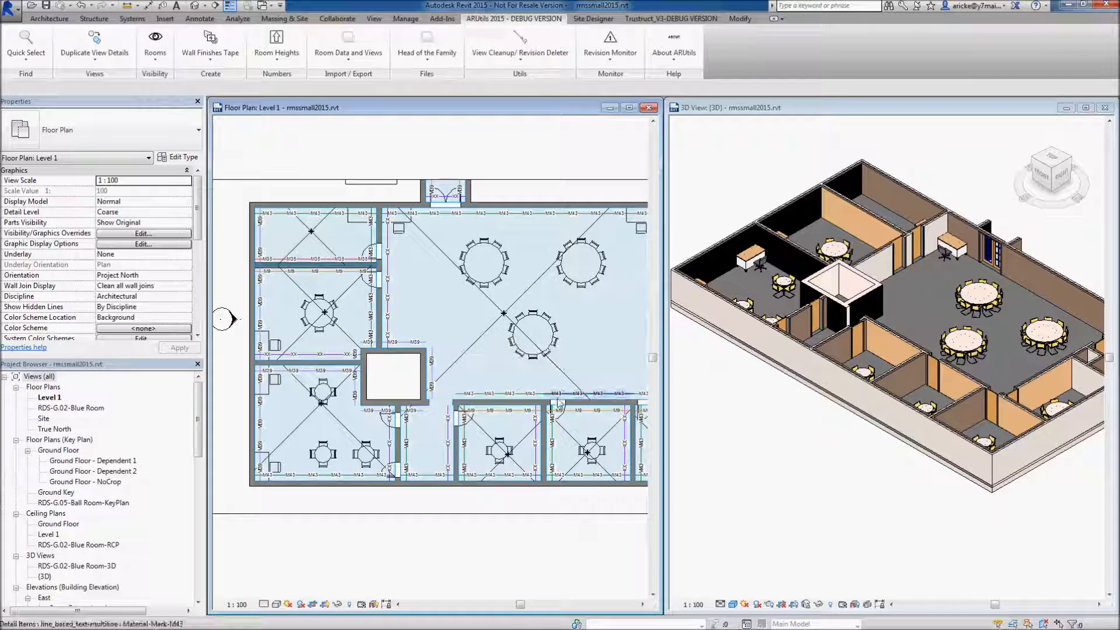
scroll(554, 400, down, 1)
middle_drag(595, 353, 514, 346)
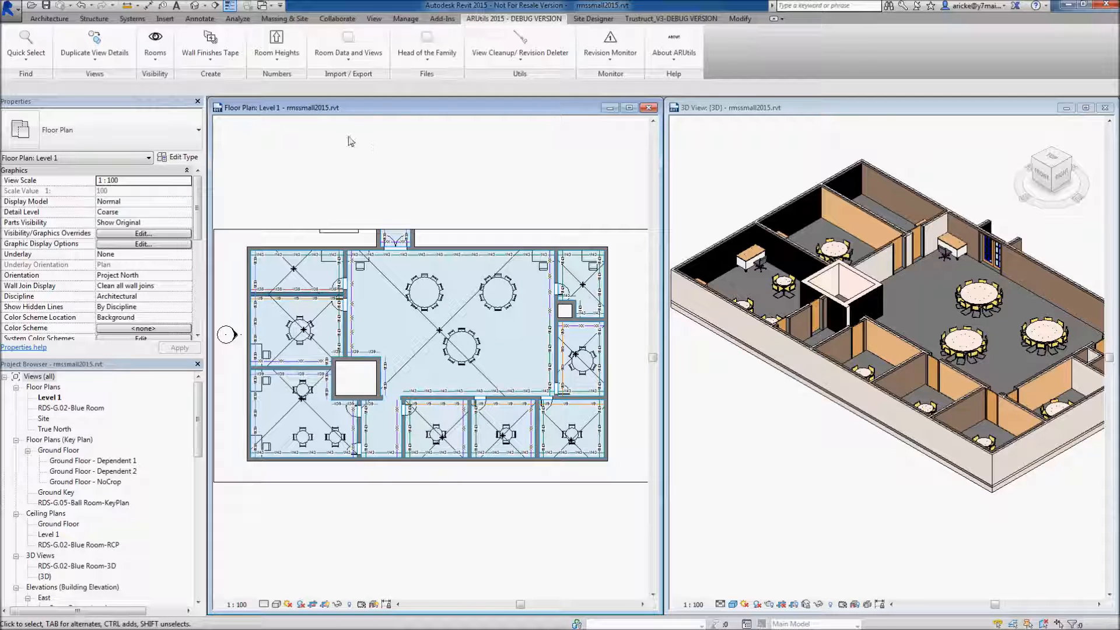
Step: Assign room finishes to all rooms with the North, South, East, West sequence, adding the required parameters, and check the large central room's properties
click(213, 59)
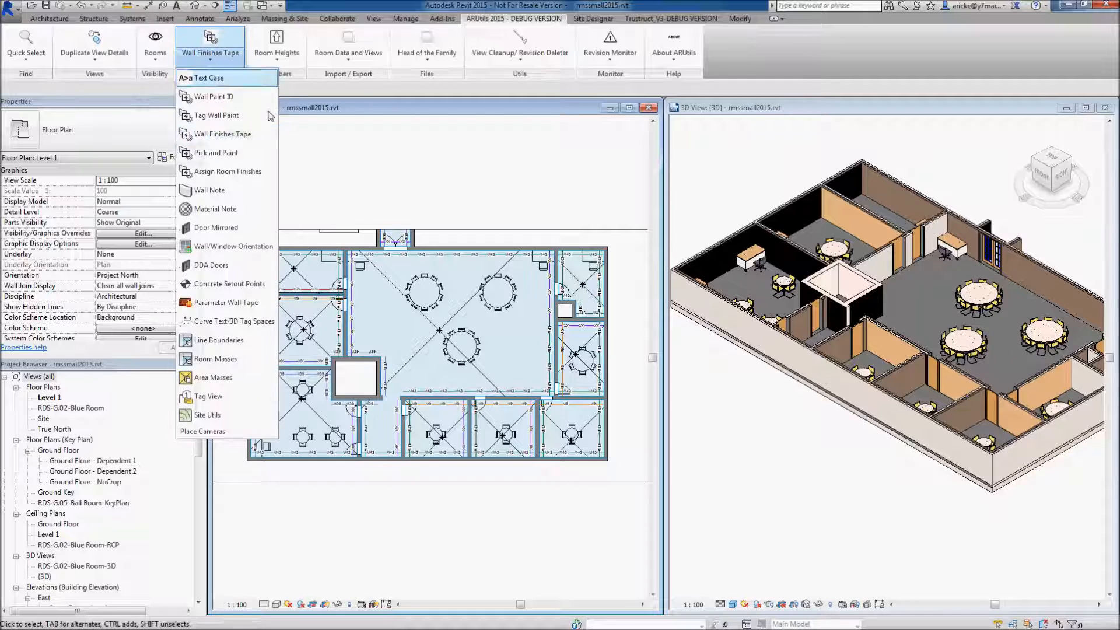
click(234, 171)
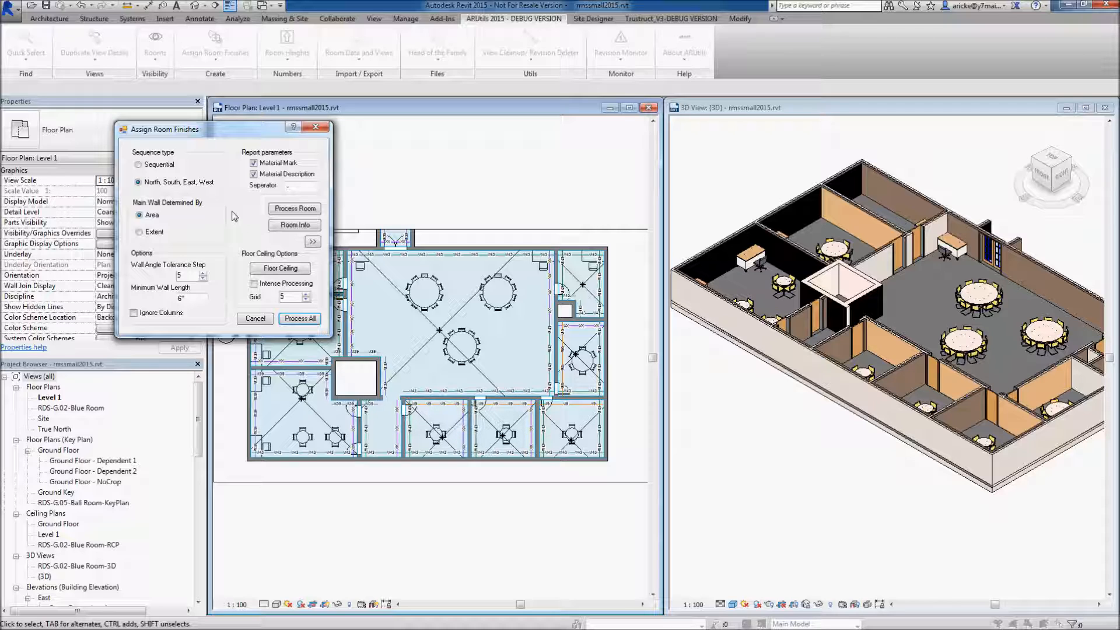
click(299, 318)
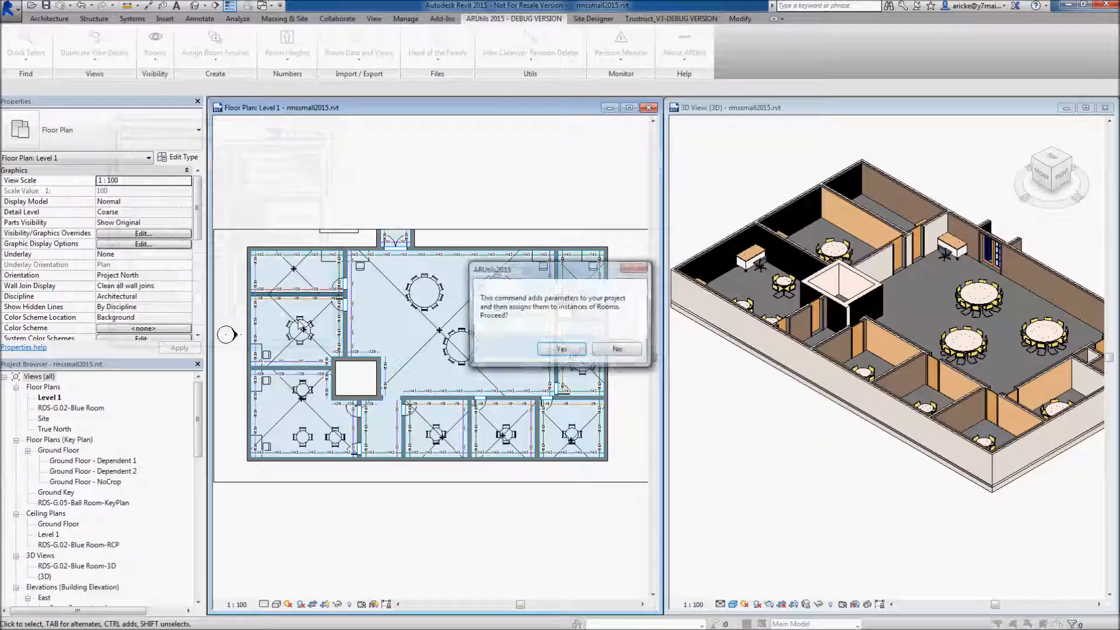
click(561, 349)
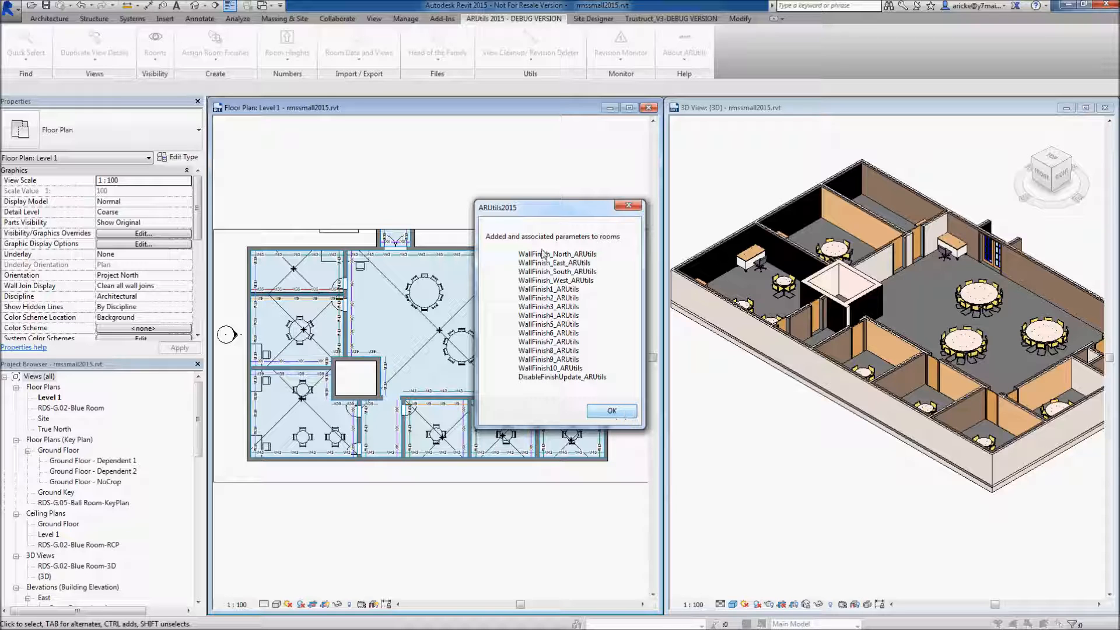
click(611, 411)
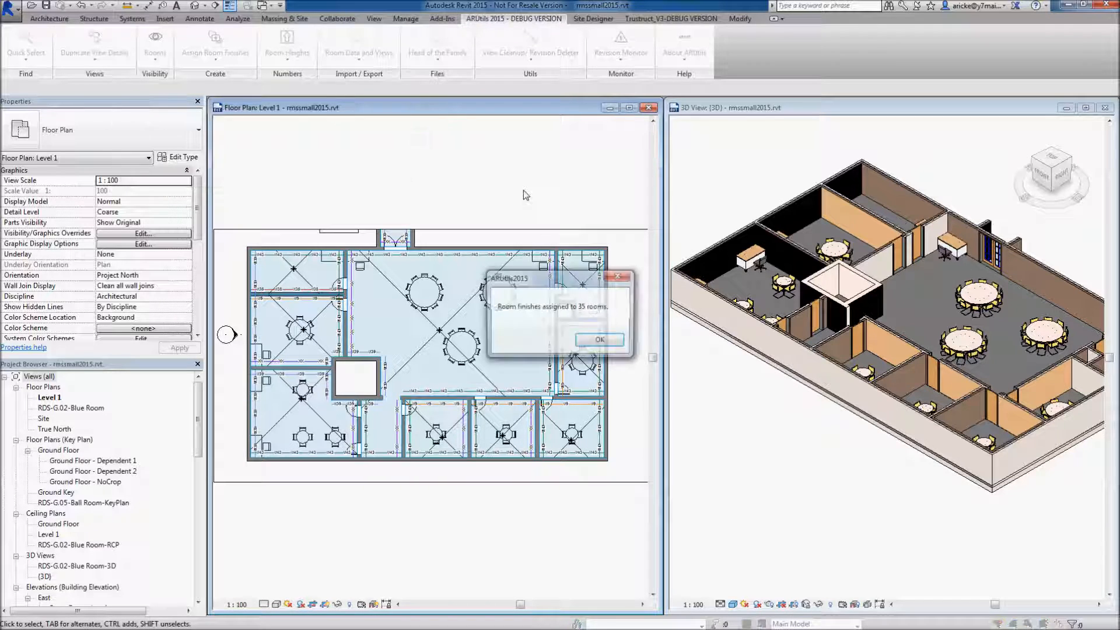
click(600, 343)
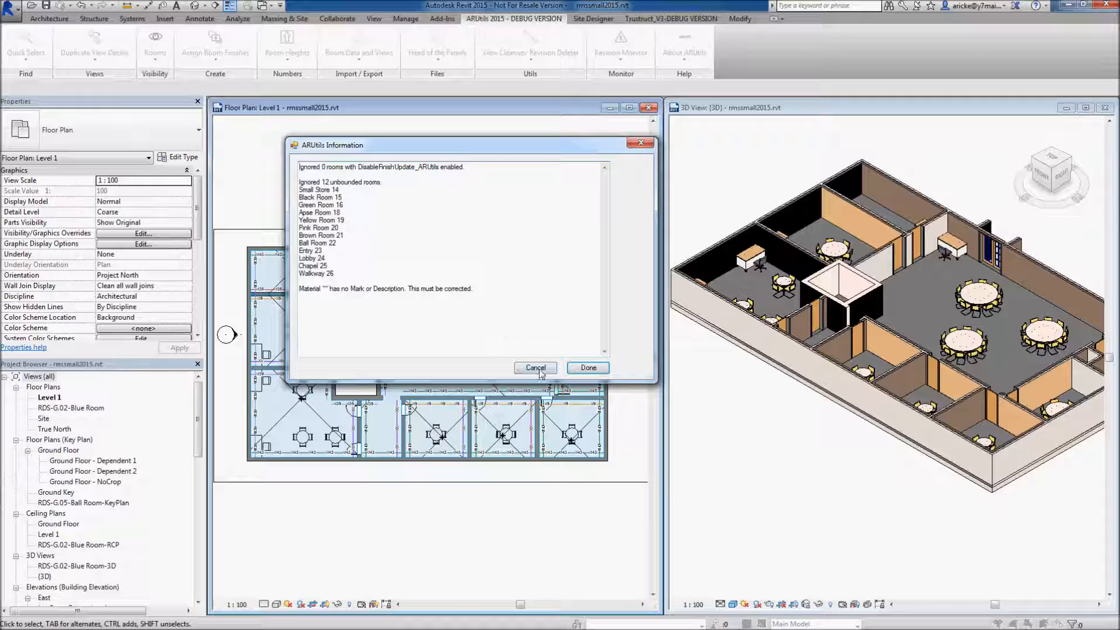
click(584, 367)
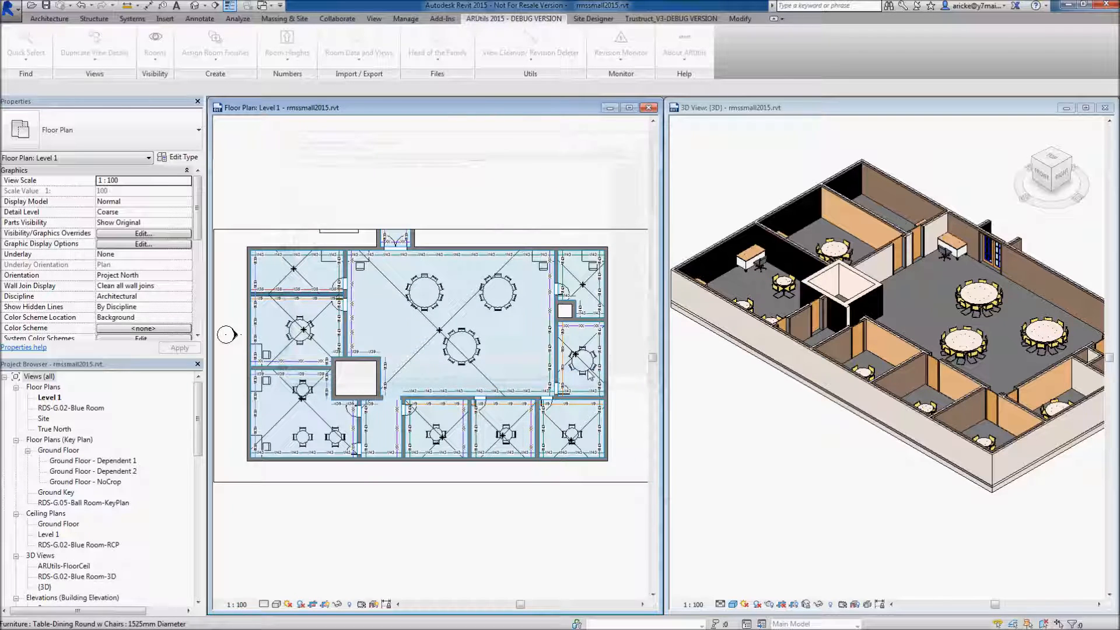
click(390, 281)
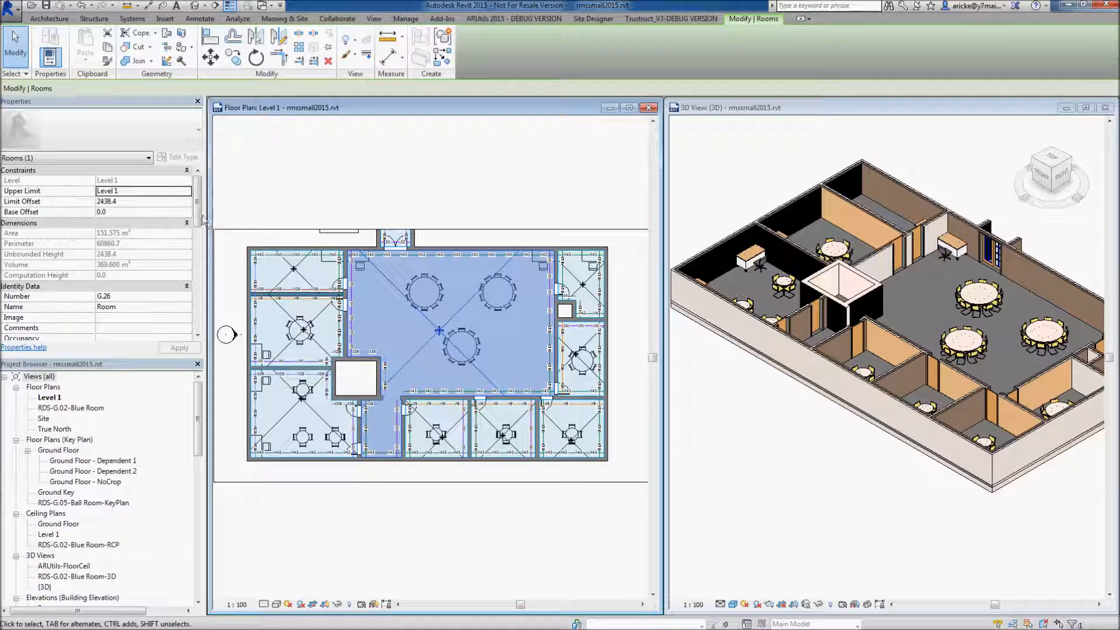
drag(201, 217, 197, 298)
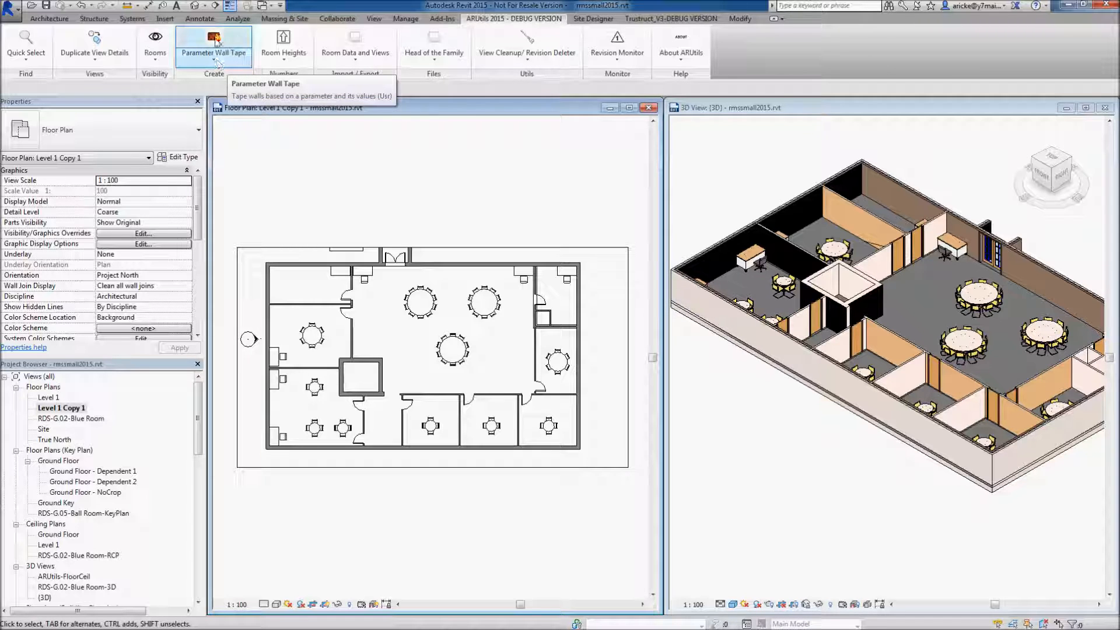
Step: Apply Parameter Wall Tape to the walls in the Level 1 Copy 1 floor plan, using the wall type's Function parameter
click(214, 38)
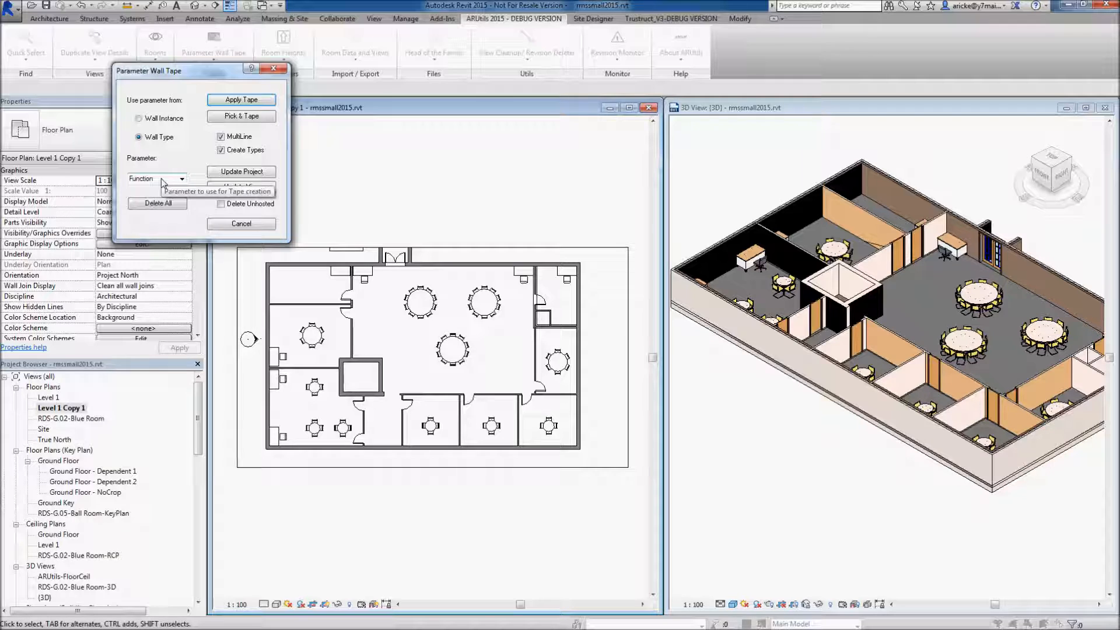
click(240, 100)
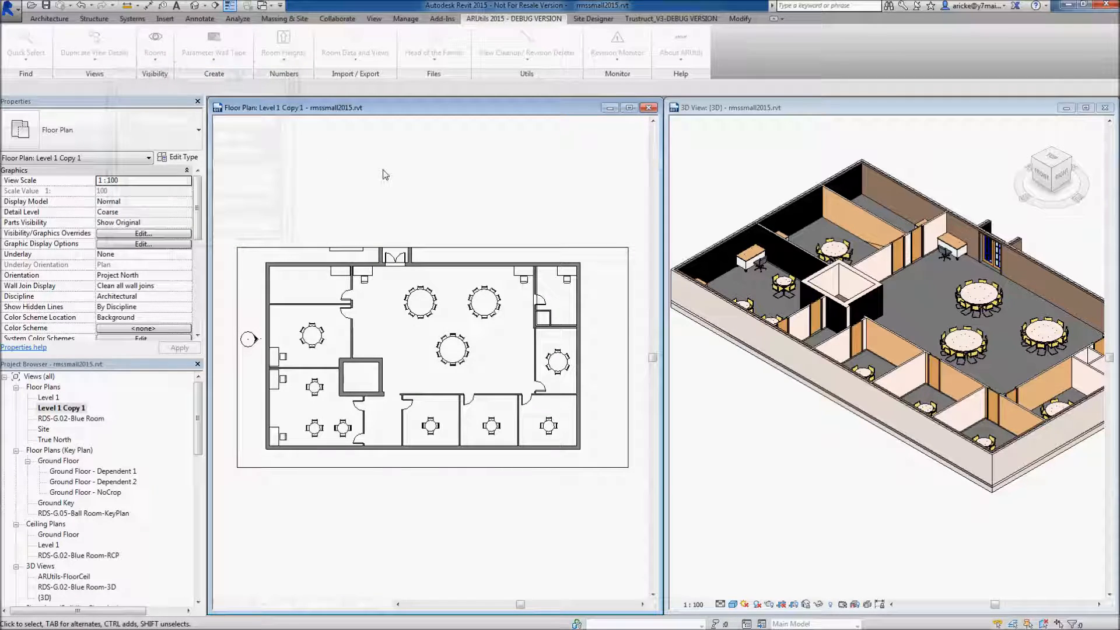
click(261, 247)
scroll(281, 288, up, 5)
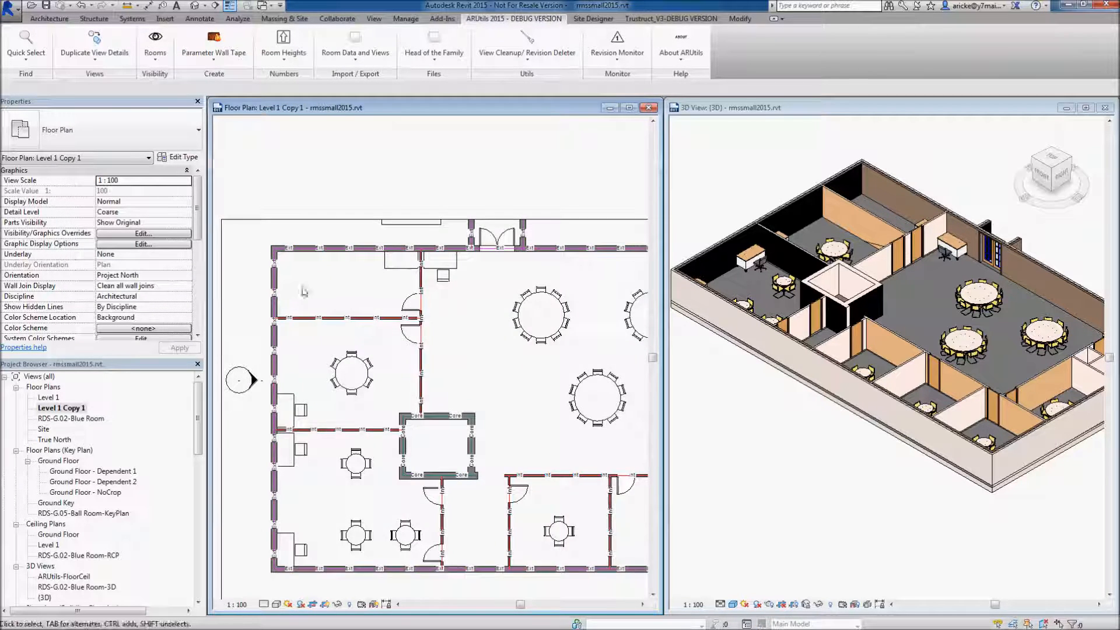
middle_drag(319, 292, 363, 224)
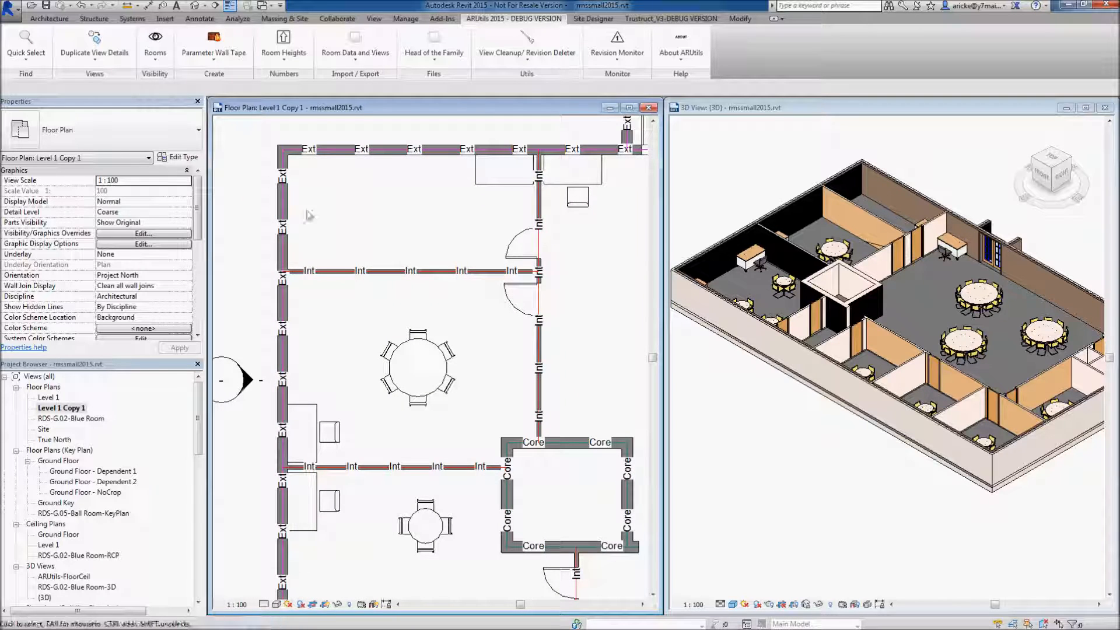